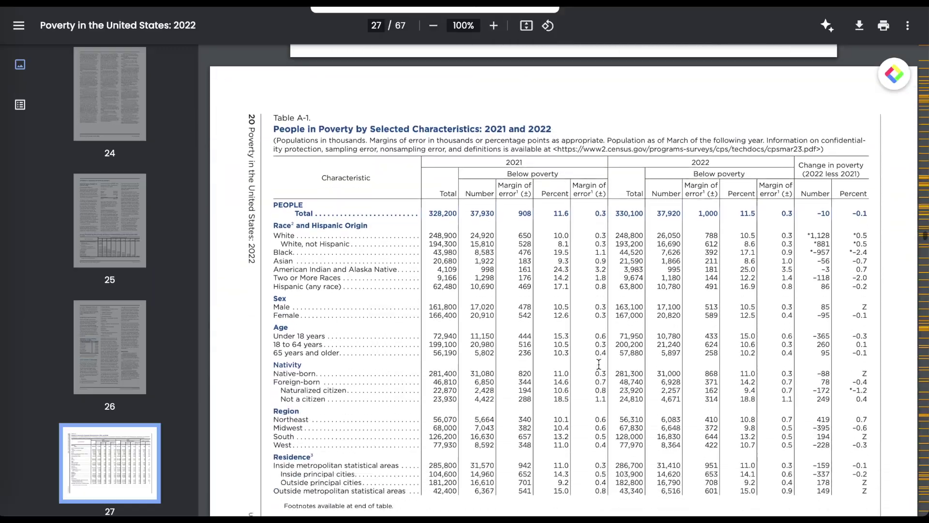
# Look through the report's tables for Table B-5 on page 54, people in poverty by state using the 3-year average.
pyautogui.scroll(-20, 600, 364)
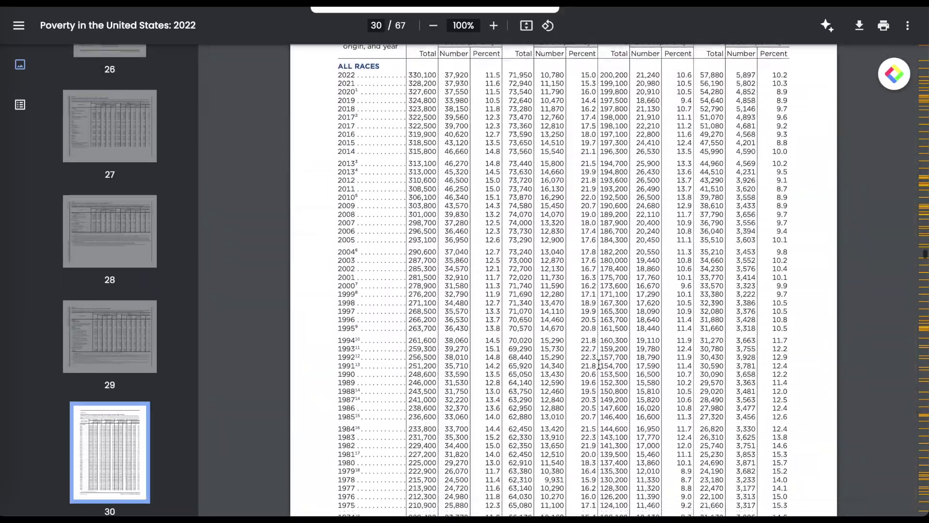
pyautogui.scroll(-20, 599, 364)
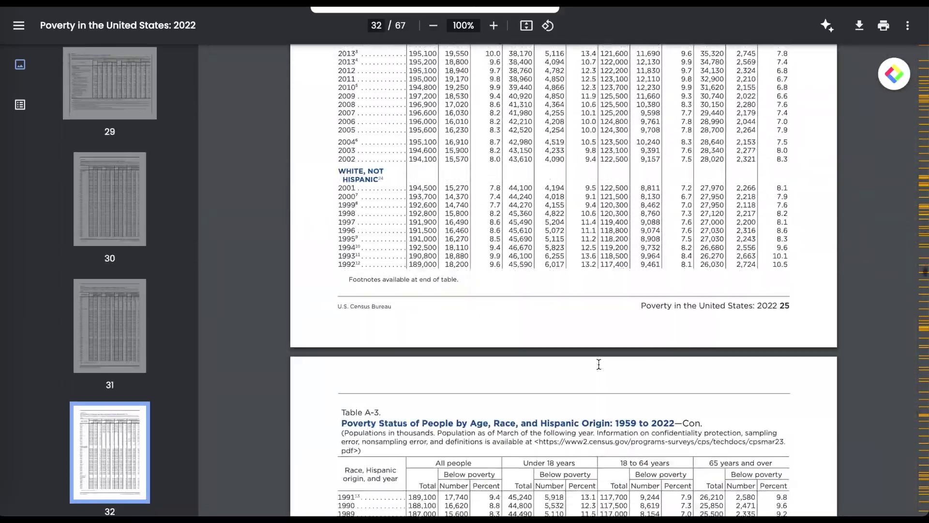
pyautogui.scroll(-20, 599, 364)
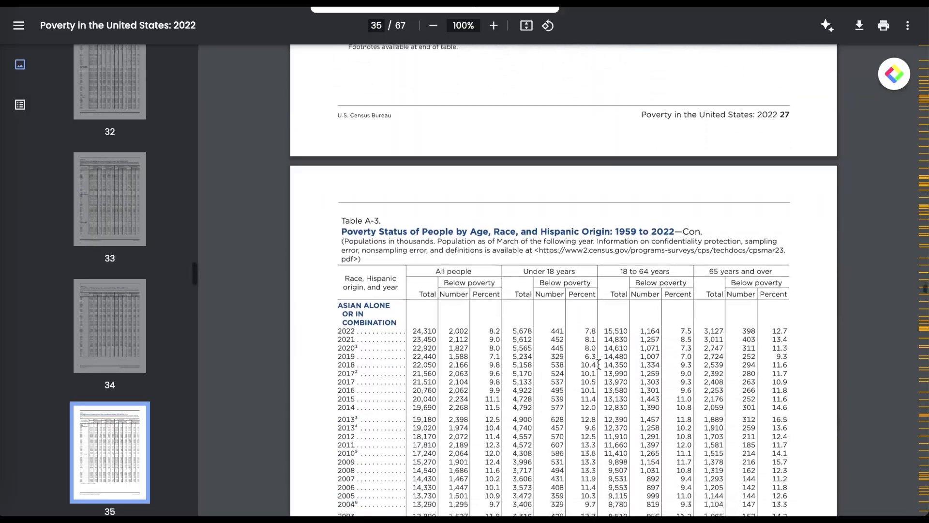
pyautogui.scroll(-20, 599, 364)
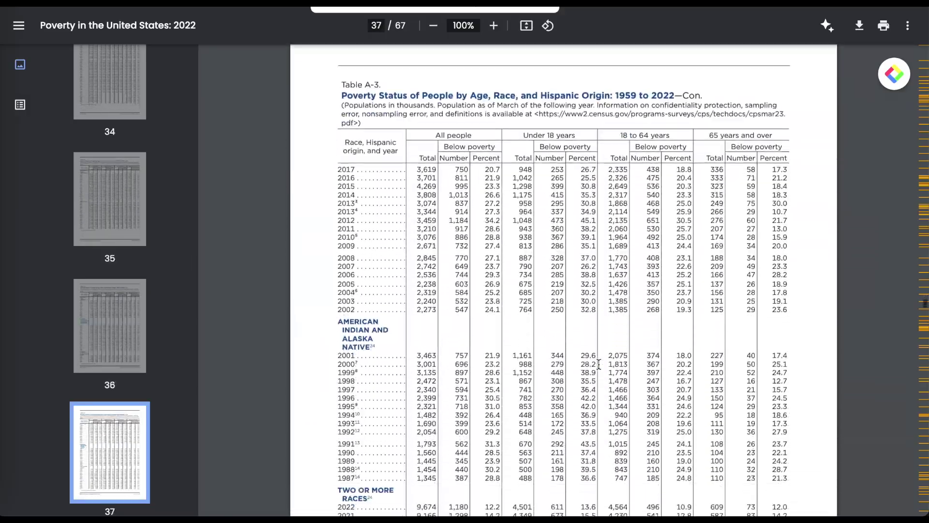
pyautogui.scroll(-20, 600, 364)
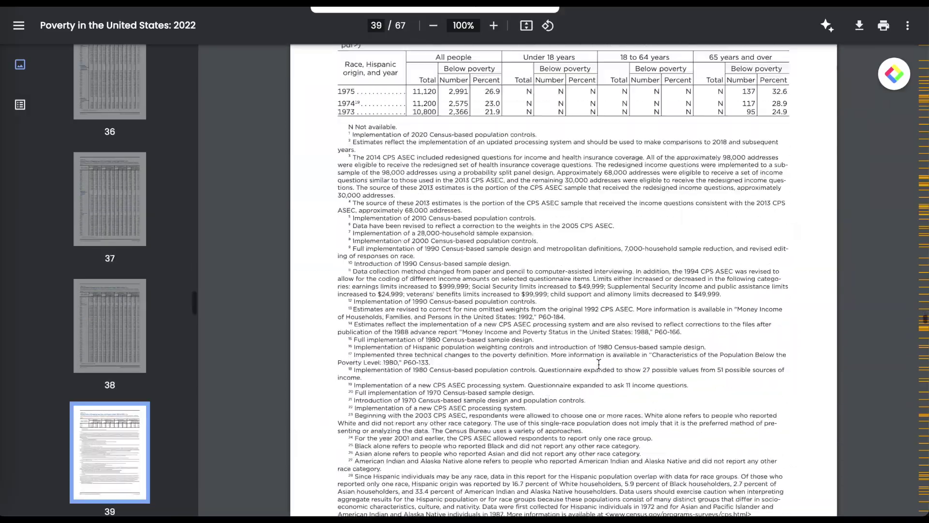
pyautogui.scroll(-20, 600, 364)
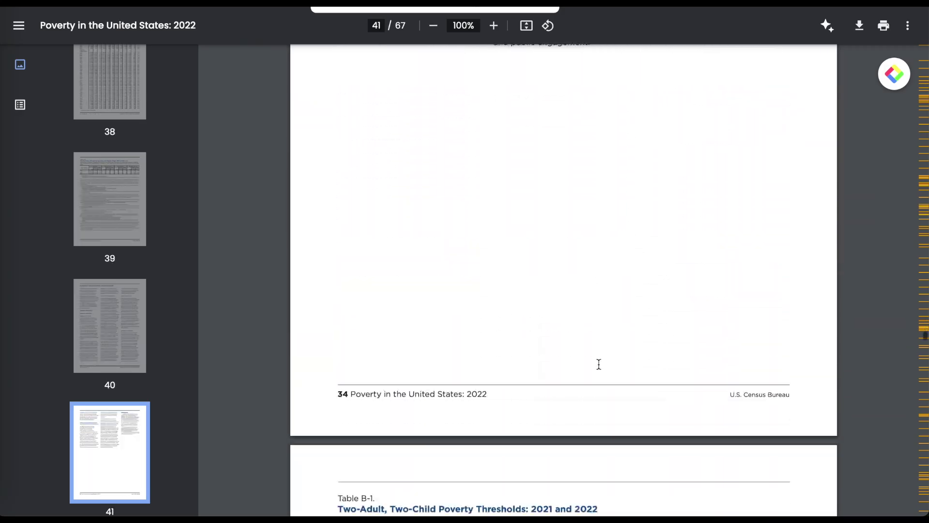
pyautogui.scroll(-20, 599, 364)
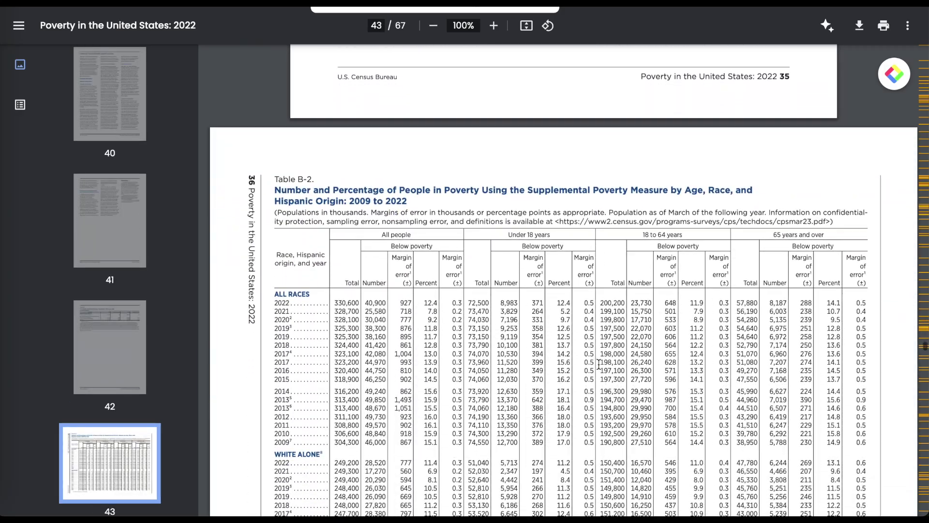
pyautogui.scroll(-20, 599, 364)
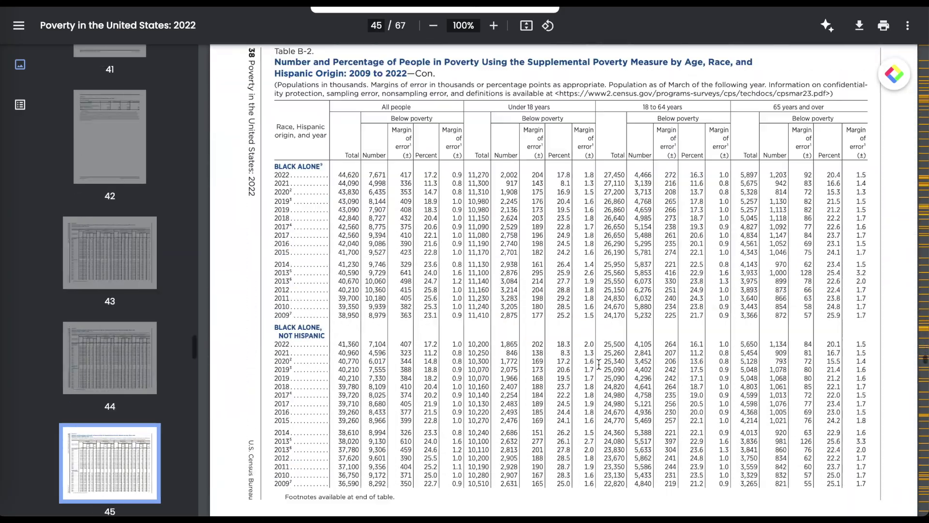
pyautogui.scroll(-3, 599, 364)
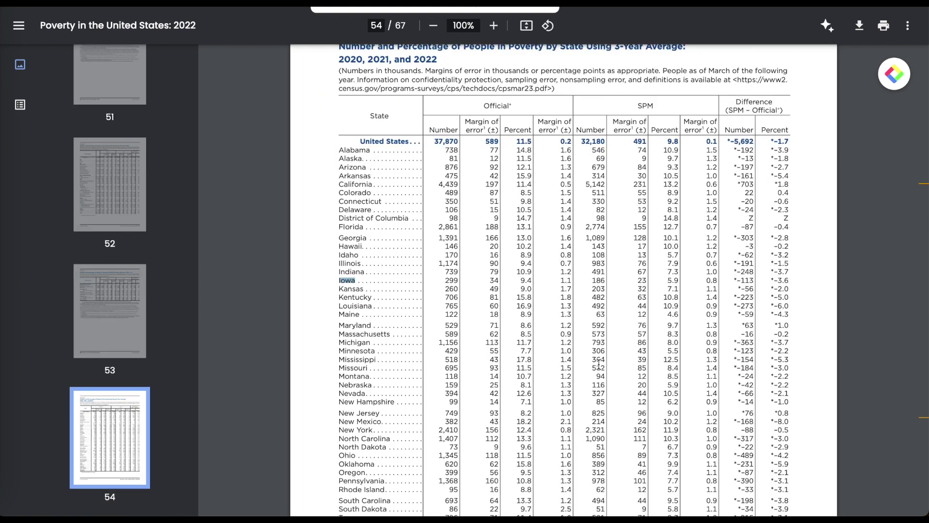
pyautogui.scroll(1, 527, 227)
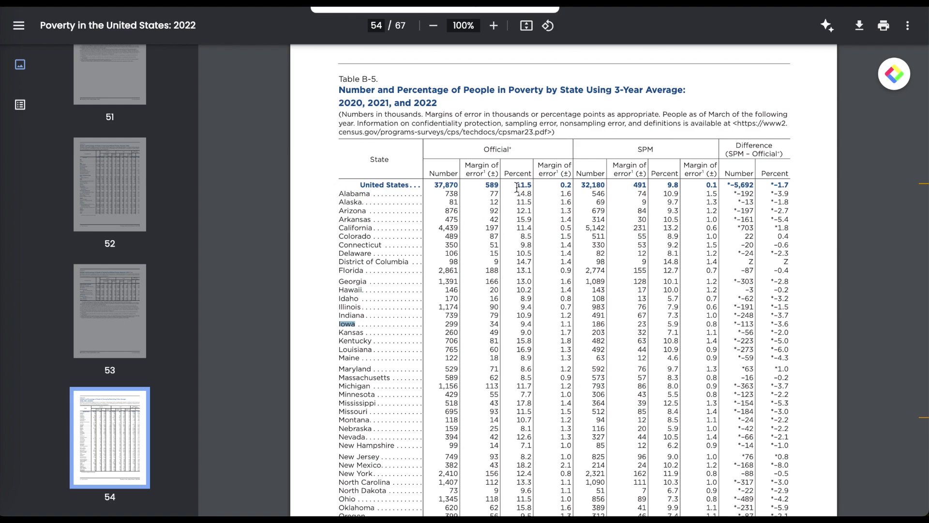
pyautogui.scroll(-3, 512, 186)
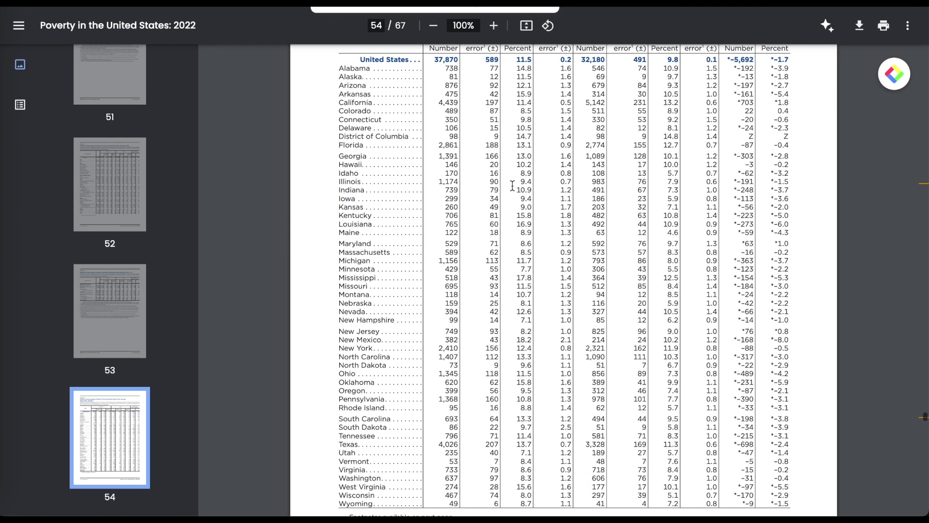
# Fit the whole state table in view at 82% and take a screenshot of the state names from Alabama to Wyoming.
pyautogui.keyDown('ctrl'); pyautogui.scroll(-3, 512, 186); pyautogui.keyUp('ctrl')
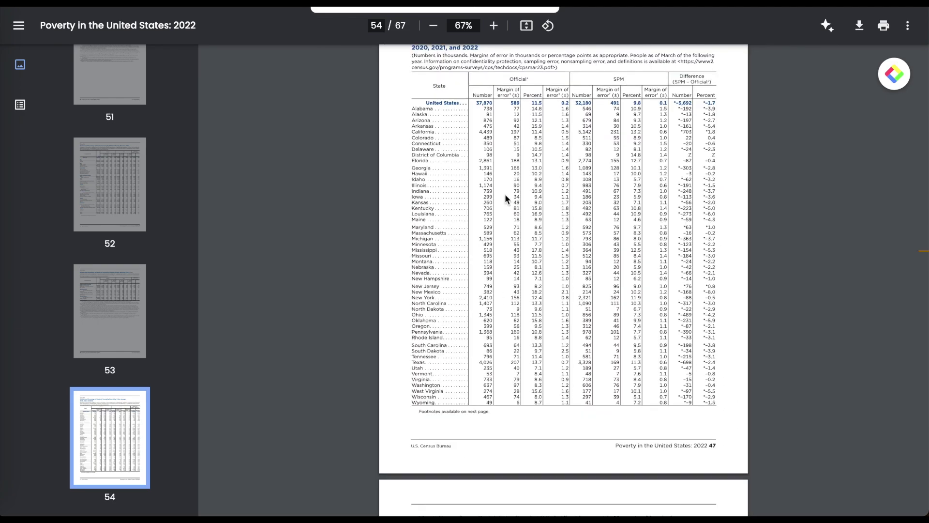
pyautogui.keyDown('ctrl'); pyautogui.scroll(2, 515, 192); pyautogui.keyUp('ctrl')
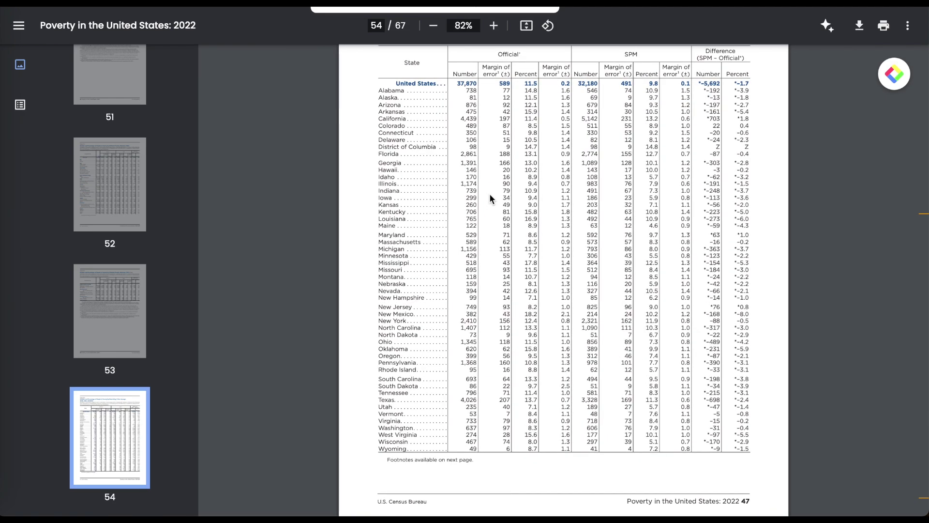
pyautogui.press('super+shift+4')
pyautogui.moveTo(376, 87); pyautogui.dragTo(449, 457)
# Open a new empty note in Google Keep and paste the screenshot of the state names into it.
pyautogui.write('note')
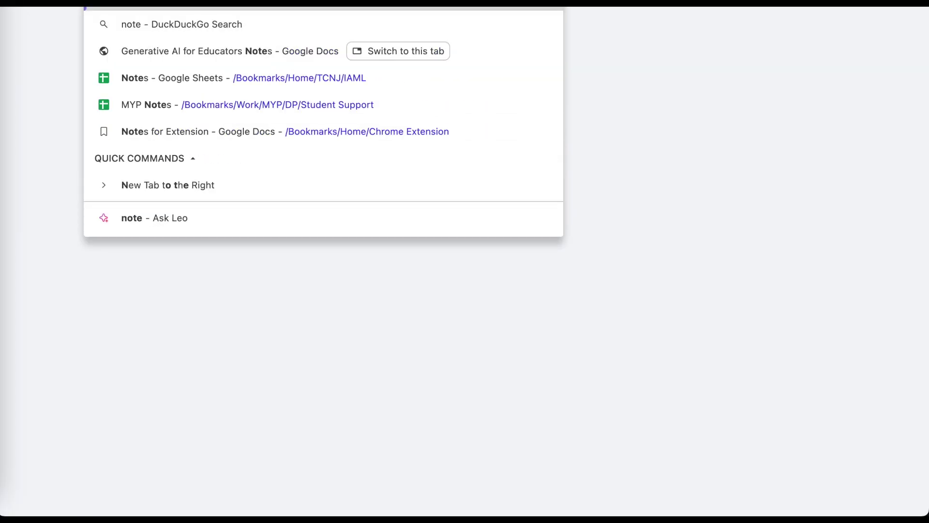
pyautogui.press('Return')
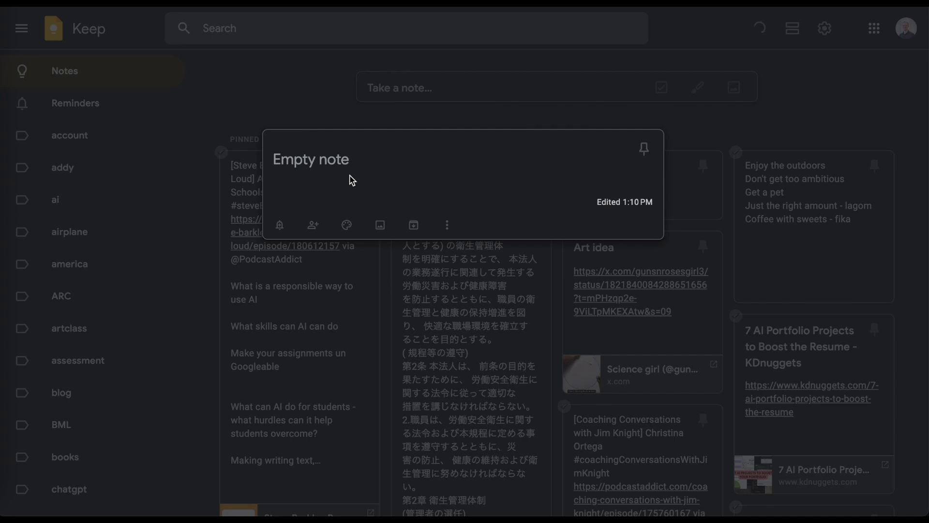
pyautogui.click(332, 155)
pyautogui.click(312, 179)
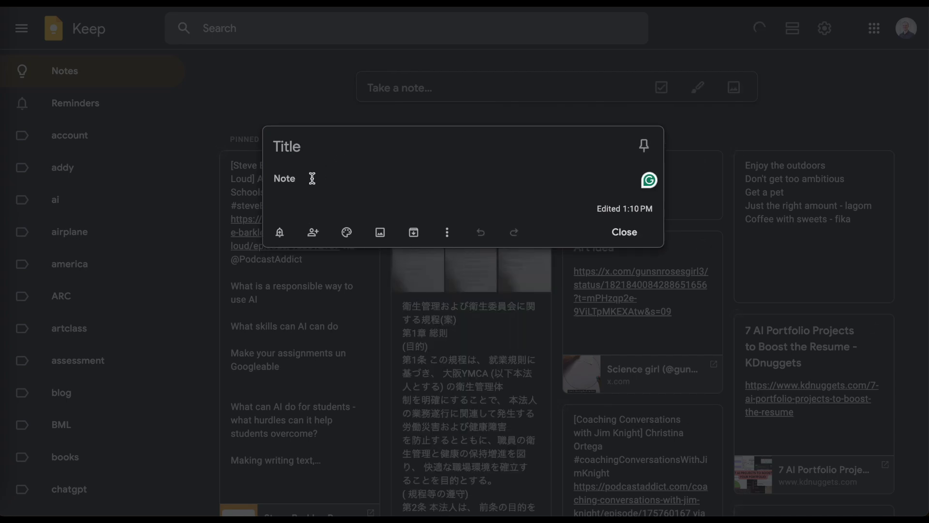
pyautogui.hotkey('ctrl', 'v')
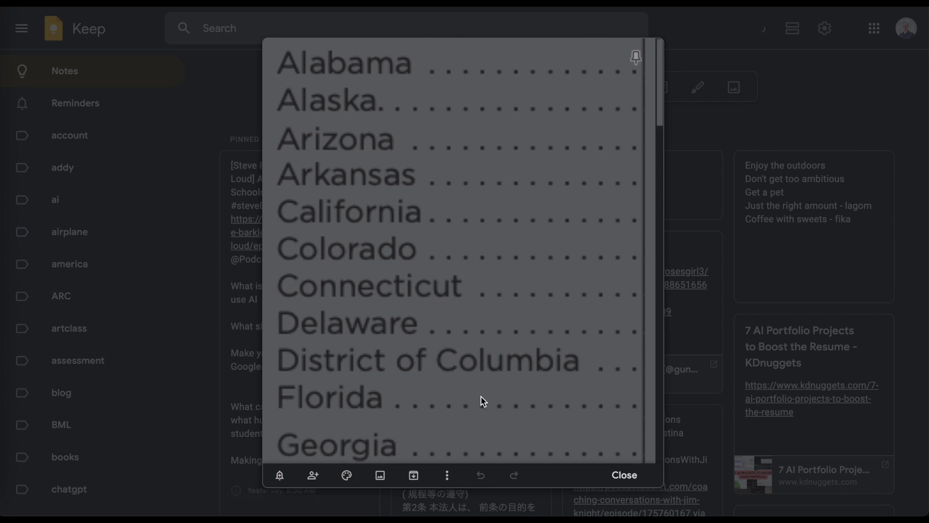
# Grab the text from the pasted state names image into the note body.
pyautogui.scroll(-20, 486, 396)
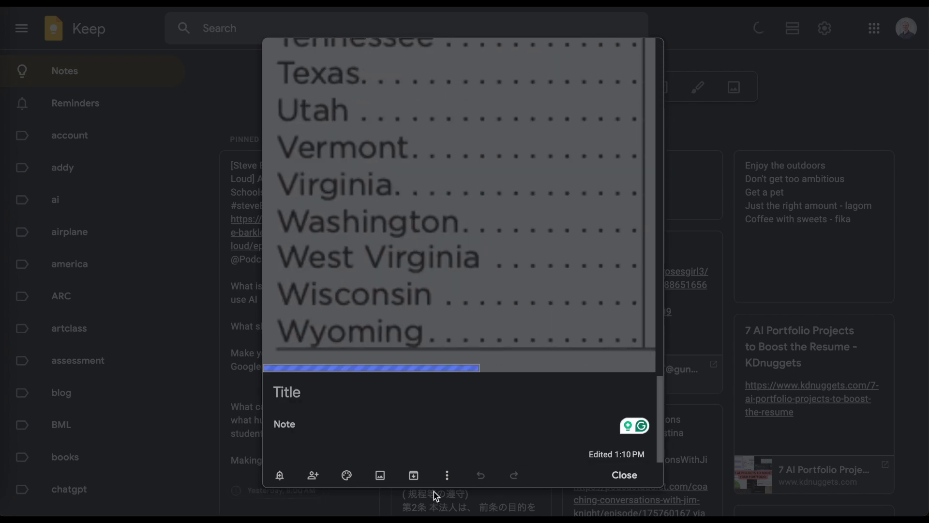
pyautogui.click(447, 474)
pyautogui.click(393, 411)
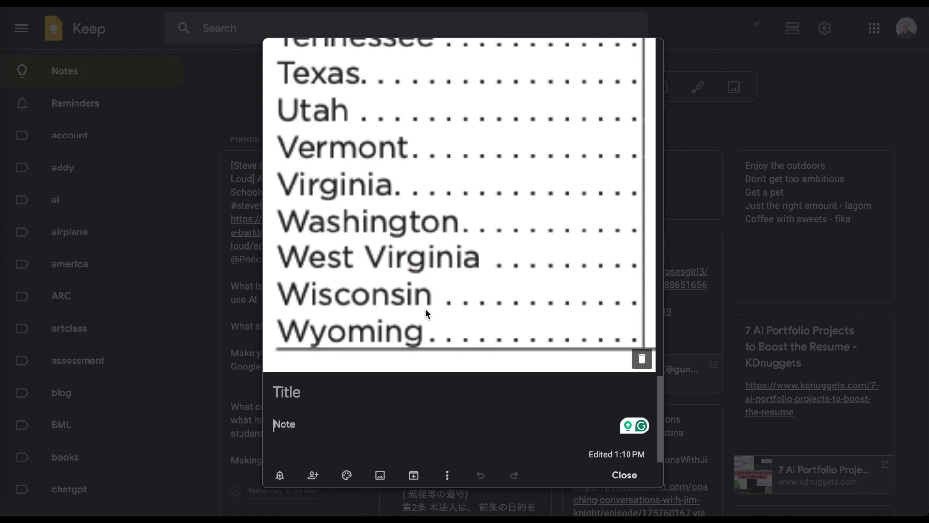
pyautogui.click(447, 475)
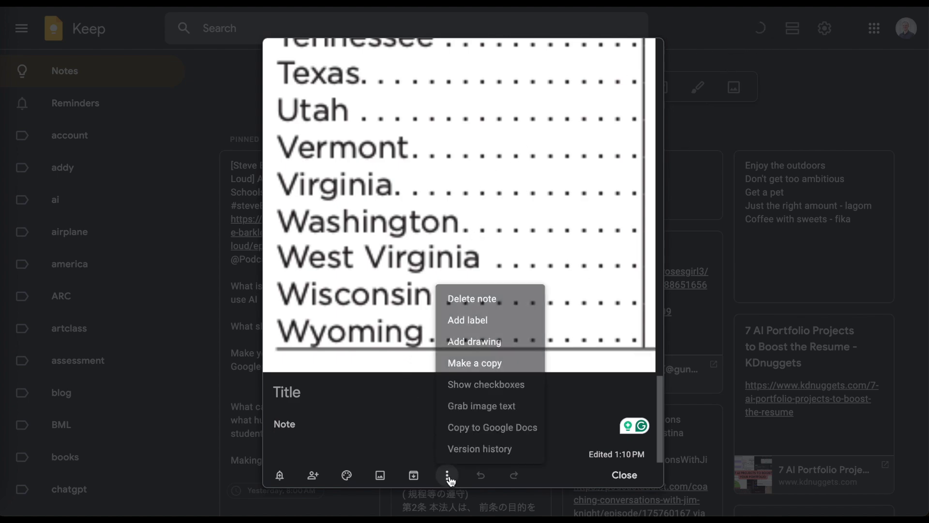
pyautogui.click(484, 406)
pyautogui.scroll(-15, 484, 401)
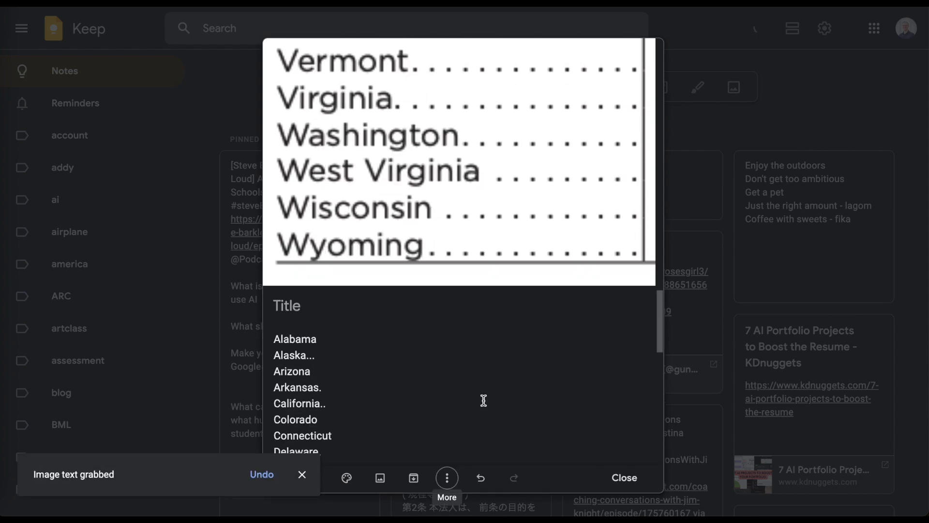
pyautogui.click(388, 421)
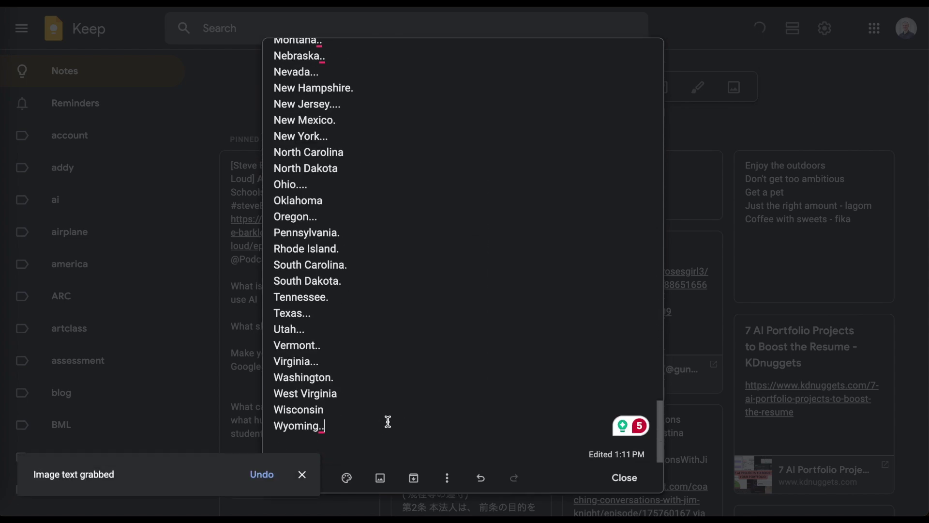
# Compare the extracted state list with the image, and delete the image from the note.
pyautogui.hotkey('ctrl', 'Home')
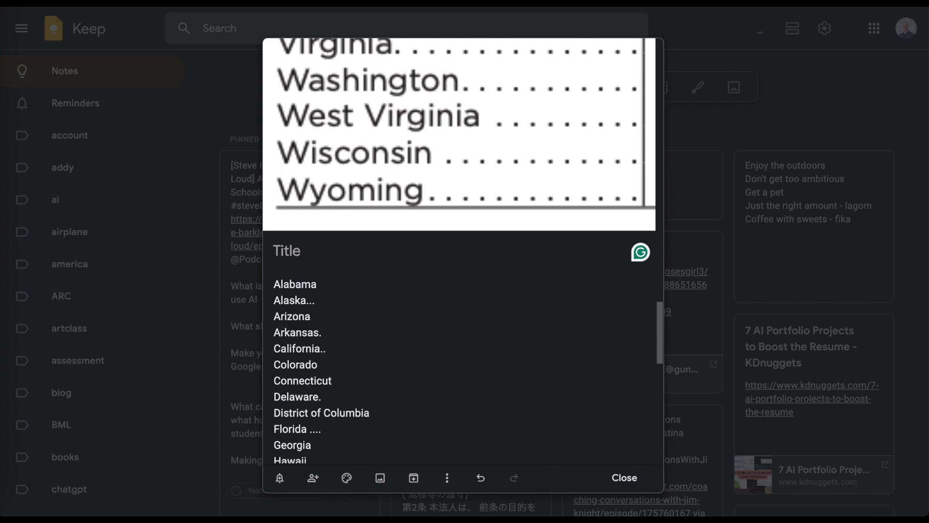
pyautogui.click(274, 300)
pyautogui.scroll(-14, 379, 423)
pyautogui.scroll(20, 379, 423)
pyautogui.scroll(5, 382, 428)
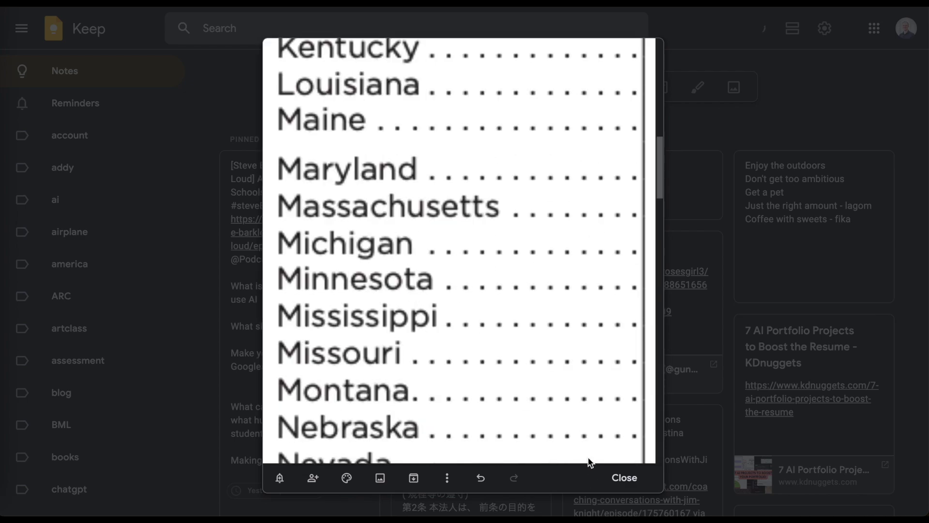
pyautogui.scroll(-15, 590, 462)
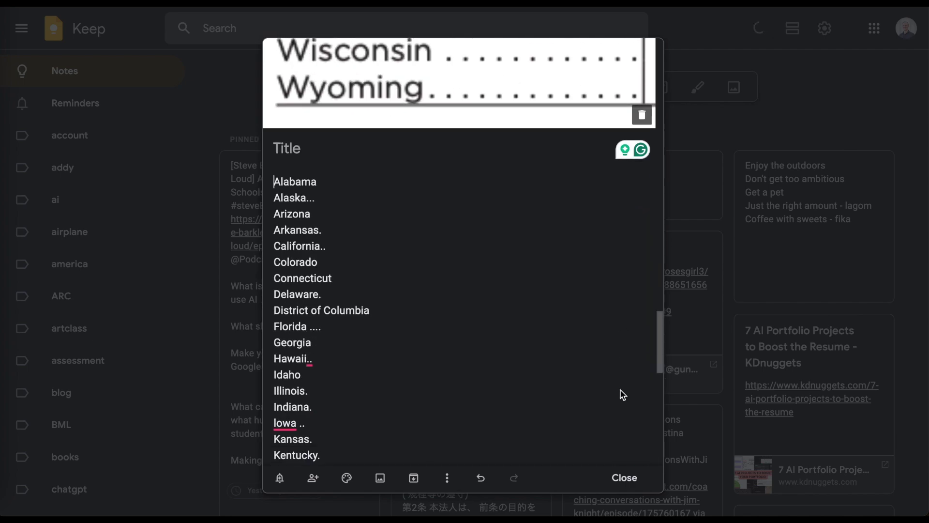
pyautogui.scroll(-2, 623, 395)
pyautogui.scroll(4, 649, 205)
pyautogui.click(644, 208)
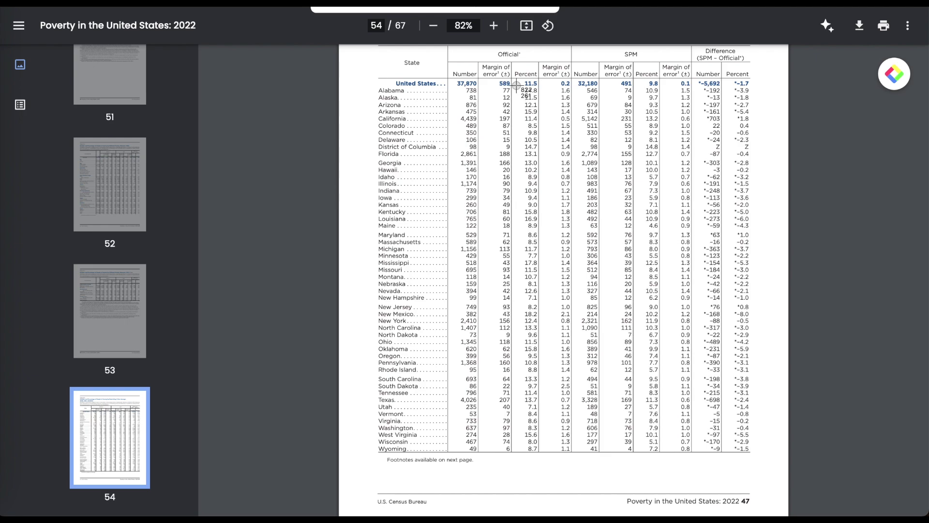
# Take a screenshot of the Official Percent column from Alabama to Wyoming in the report and paste it into the Keep note.
pyautogui.moveTo(517, 86); pyautogui.dragTo(541, 455)
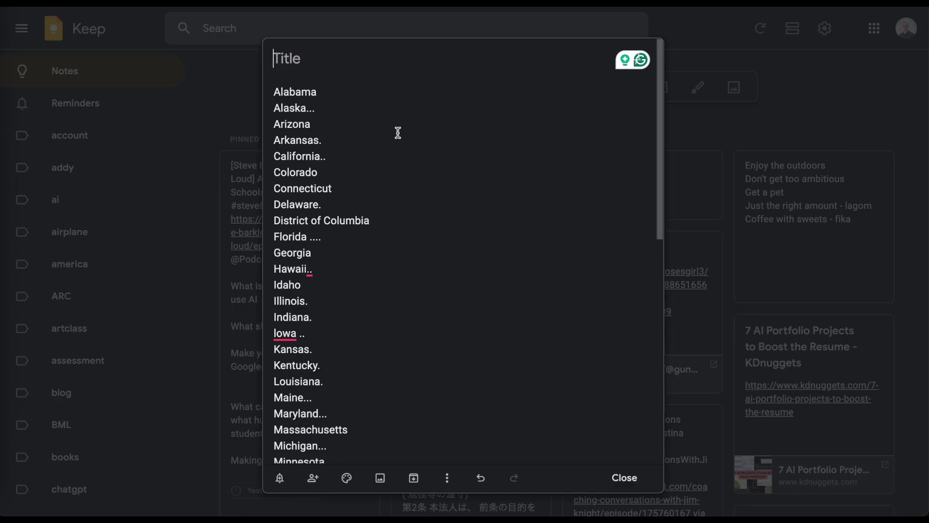
pyautogui.hotkey('ctrl', 'v')
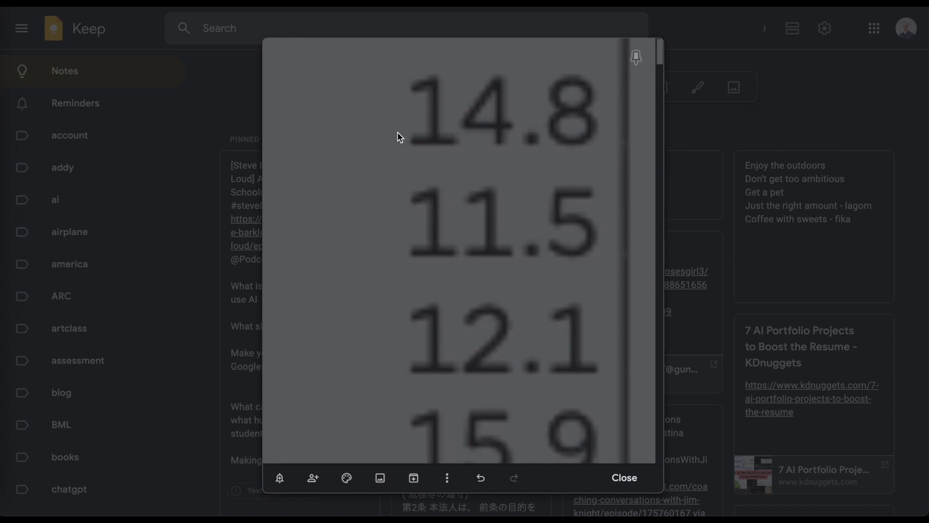
pyautogui.scroll(-10, 397, 132)
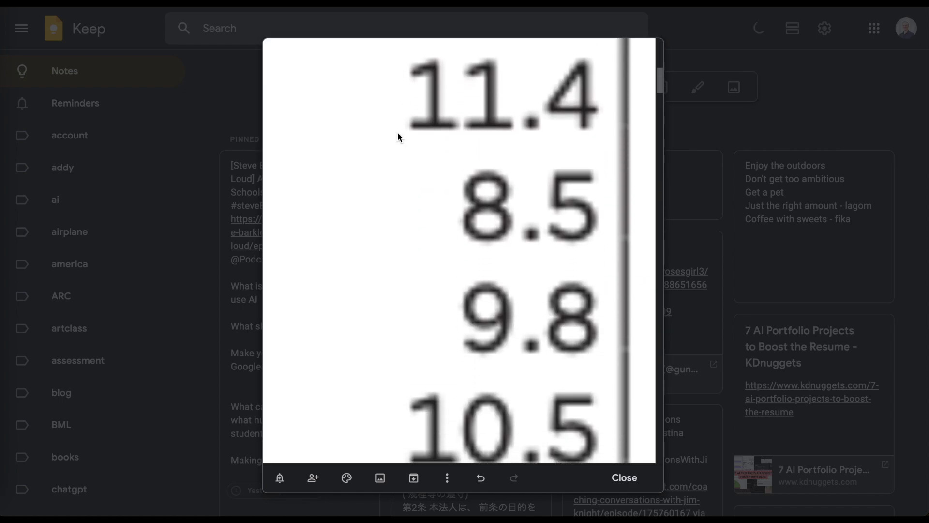
pyautogui.scroll(10, 397, 132)
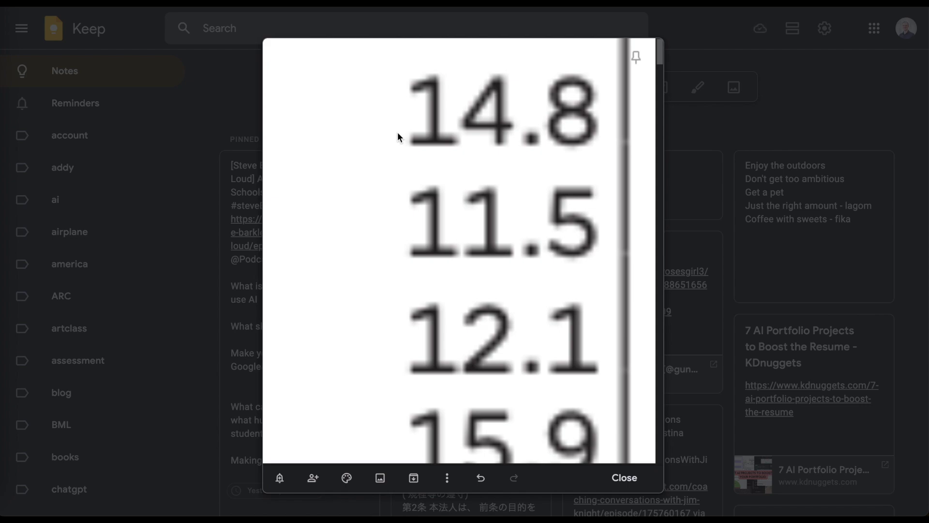
# Grab the text from the percentages image into the note and start the first percentage on a new line after Wyoming.
pyautogui.scroll(-15, 397, 132)
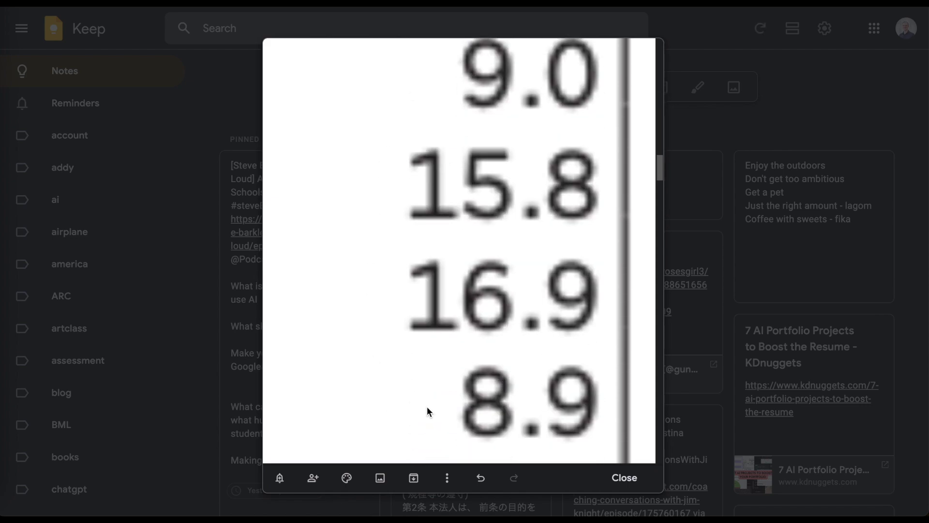
pyautogui.click(447, 477)
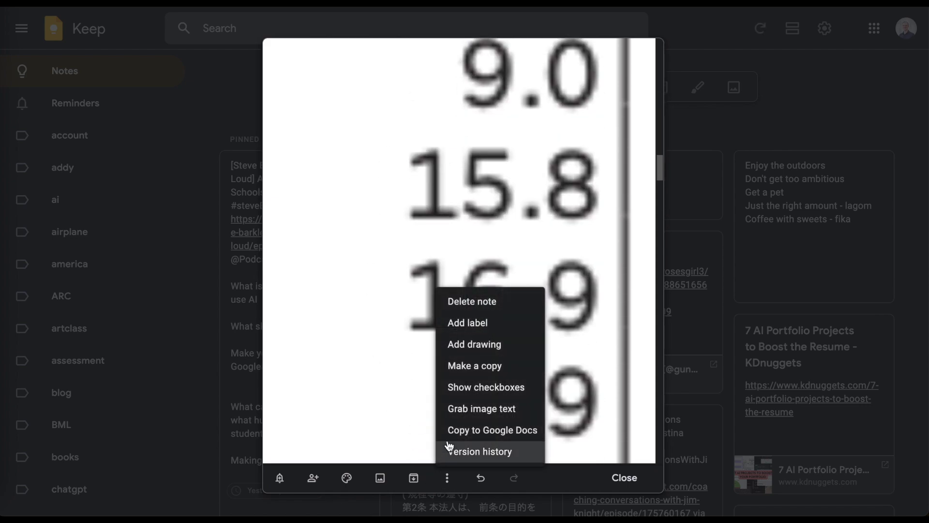
pyautogui.click(486, 408)
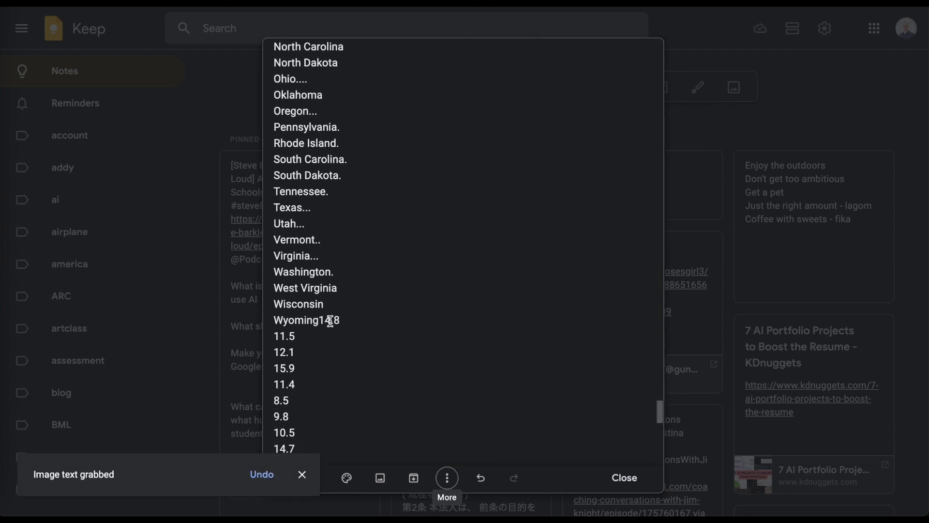
pyautogui.click(321, 320)
pyautogui.press('Return')
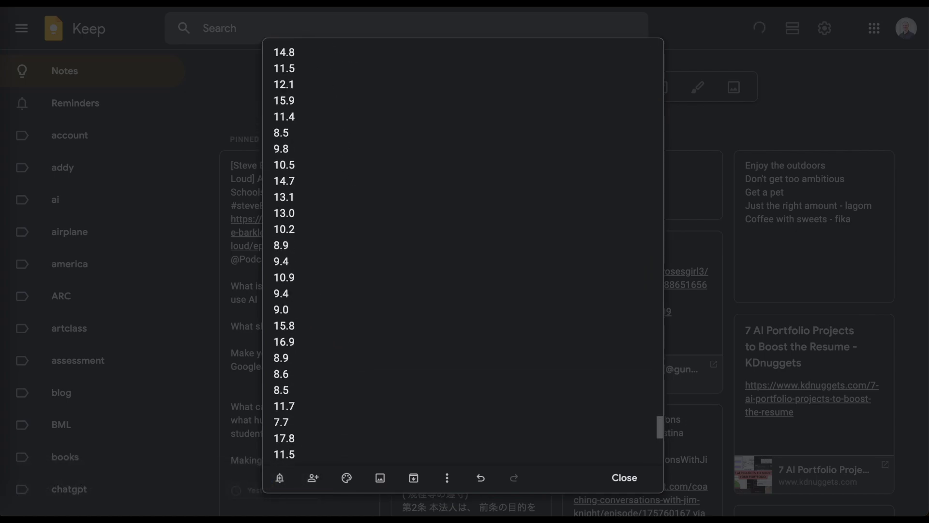
pyautogui.click(322, 258)
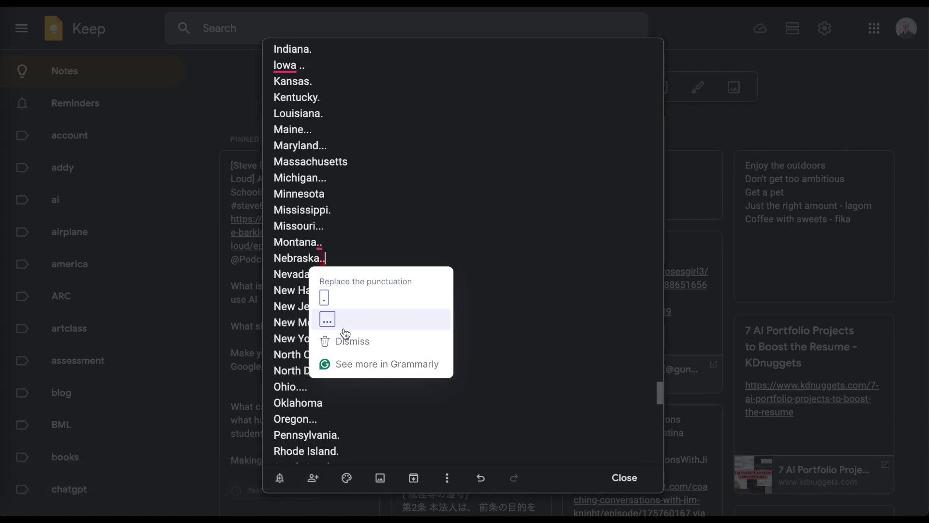
# Remove the trailing periods from the state names from Montana to New Hampshire in the note.
pyautogui.click(358, 302)
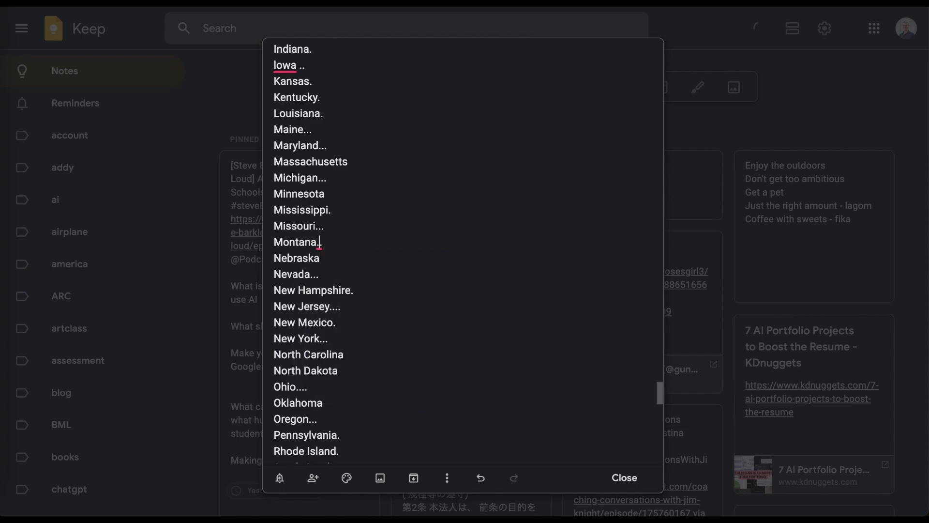
pyautogui.press('BackSpace')
pyautogui.click(318, 274)
pyautogui.press('BackSpace')
pyautogui.click(377, 287)
pyautogui.press('BackSpace')
pyautogui.click(351, 310)
pyautogui.click(355, 393)
pyautogui.press('BackSpace')
# Remove the trailing periods after Washington, Virginia, Vermont, Utah and Texas in the note.
pyautogui.scroll(-8, 351, 290)
pyautogui.click(352, 172)
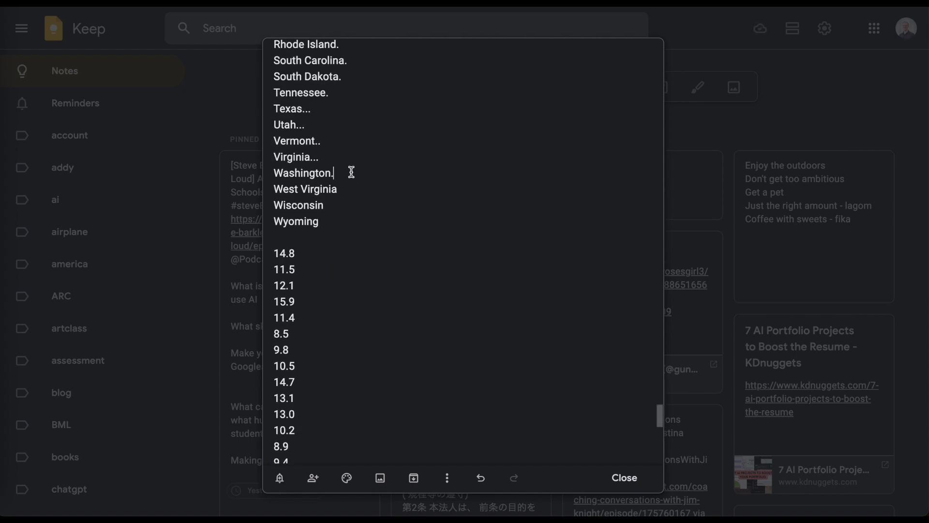
pyautogui.click(327, 140)
pyautogui.press('BackSpace')
pyautogui.press('BackSpace')
pyautogui.click(316, 127)
pyautogui.press('BackSpace')
pyautogui.press('BackSpace')
pyautogui.press('BackSpace')
pyautogui.click(322, 112)
pyautogui.press('BackSpace')
pyautogui.press('BackSpace')
pyautogui.press('BackSpace')
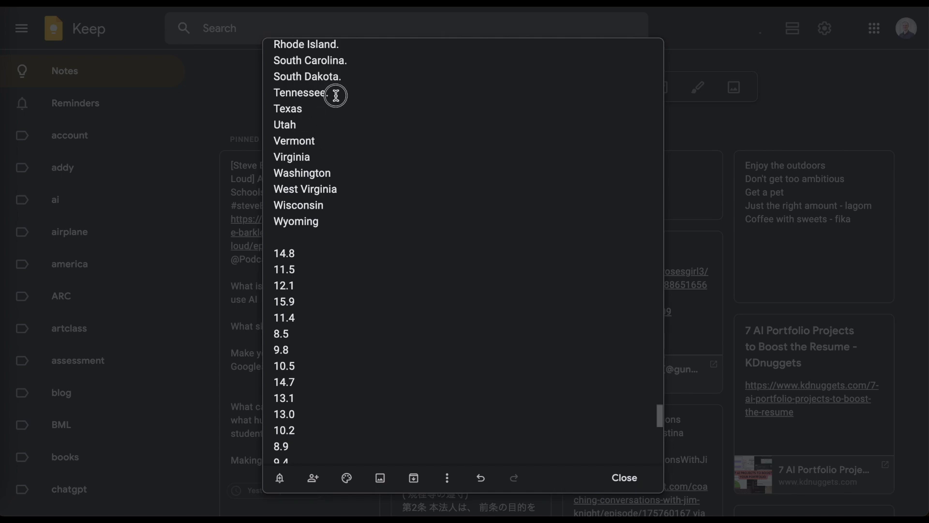
# Remove the trailing periods after Tennessee, South Dakota, South Carolina and Rhode Island.
pyautogui.click(361, 75)
pyautogui.press('BackSpace')
pyautogui.click(362, 60)
pyautogui.press('BackSpace')
pyautogui.click(355, 46)
pyautogui.press('BackSpace')
# Remove the trailing periods after Ohio, New York and New Jersey in the state list.
pyautogui.scroll(6, 351, 253)
pyautogui.scroll(1, 360, 158)
pyautogui.click(345, 195)
pyautogui.press('BackSpace')
pyautogui.press('BackSpace')
pyautogui.press('BackSpace')
pyautogui.press('BackSpace')
pyautogui.click(342, 148)
pyautogui.press('BackSpace')
pyautogui.press('BackSpace')
pyautogui.press('BackSpace')
pyautogui.click(345, 118)
pyautogui.press('BackSpace')
pyautogui.press('BackSpace')
# Remove the trailing periods from the state names between California and Louisiana, including Florida, Illinois and Kentucky.
pyautogui.scroll(4, 329, 89)
pyautogui.click(334, 276)
pyautogui.press('BackSpace')
pyautogui.press('Down')
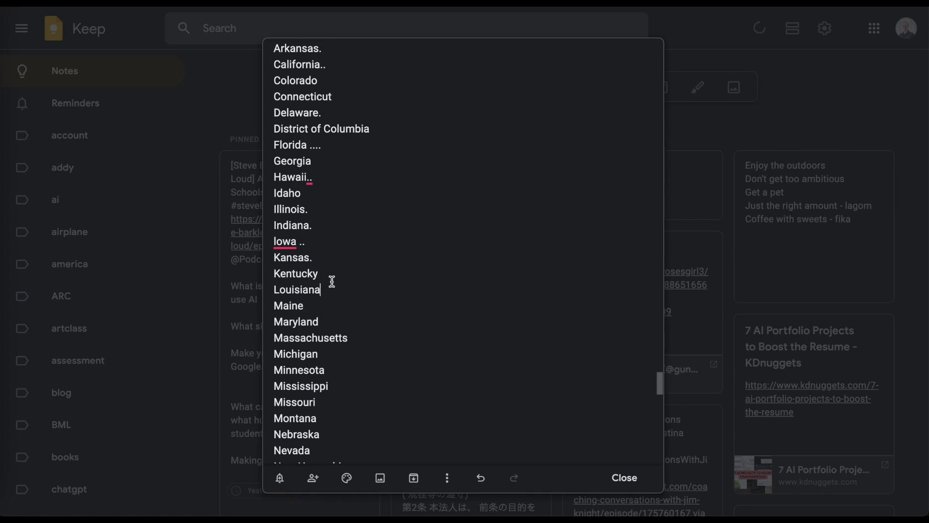
pyautogui.click(324, 209)
pyautogui.press('BackSpace')
pyautogui.click(335, 149)
pyautogui.press('BackSpace')
pyautogui.press('BackSpace')
pyautogui.press('BackSpace')
pyautogui.press('BackSpace')
pyautogui.scroll(4, 347, 178)
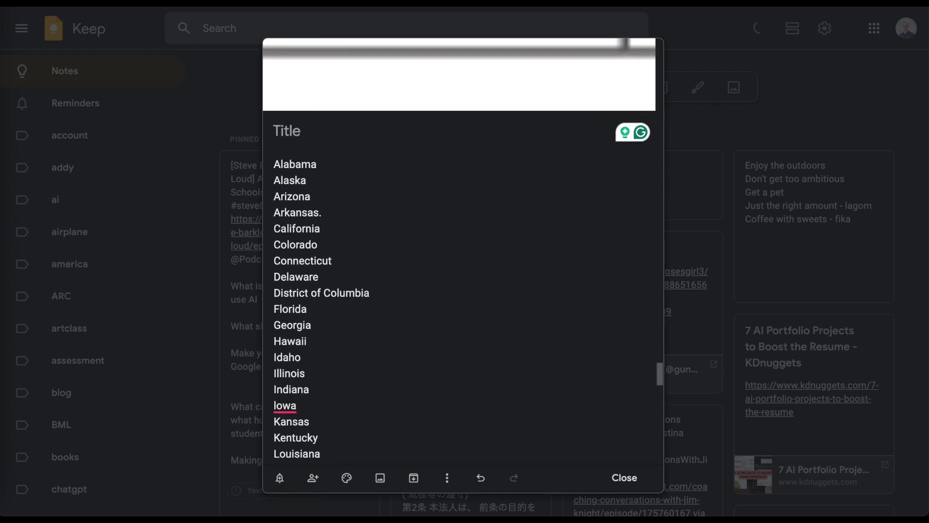
# Delete the percentages image from the Keep note.
pyautogui.scroll(-15, 417, 346)
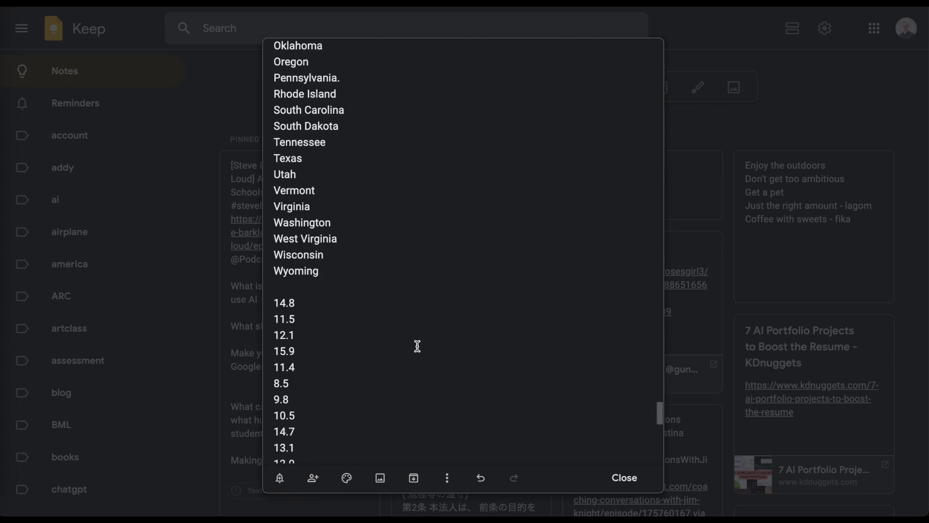
pyautogui.scroll(5, 417, 346)
pyautogui.scroll(2, 387, 363)
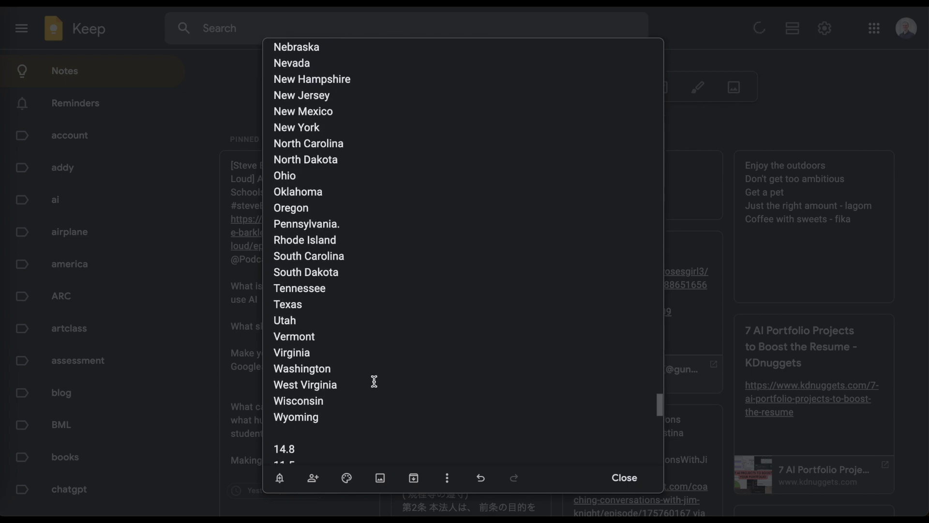
pyautogui.moveTo(326, 417); pyautogui.dragTo(251, 20)
pyautogui.scroll(-10, 333, 365)
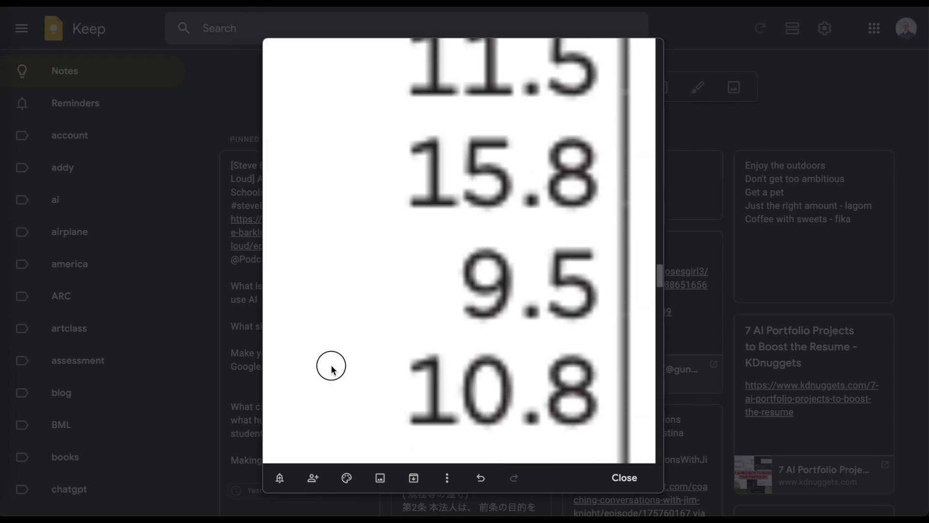
pyautogui.scroll(-10, 365, 390)
pyautogui.scroll(5, 363, 386)
pyautogui.click(644, 276)
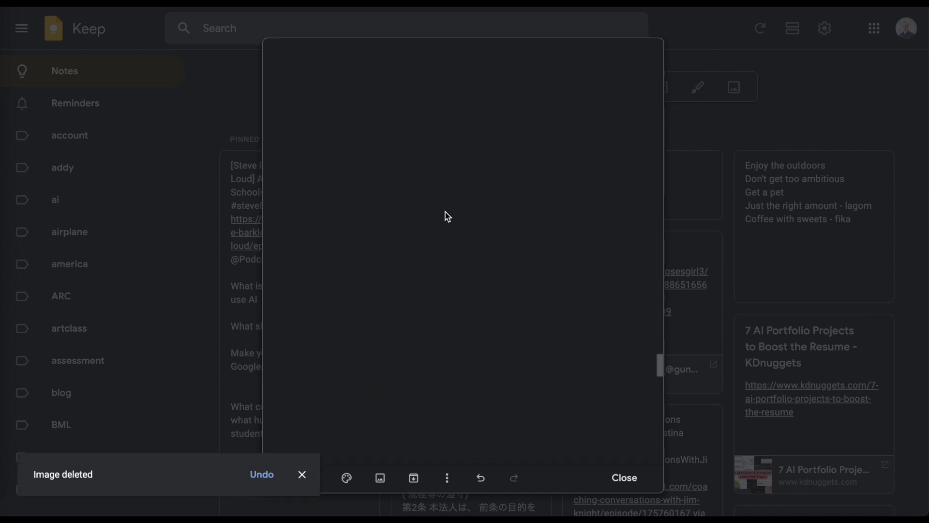
# Cut the state names Alabama to Wyoming from the note and paste them at A2 of Sheet2 in the State Poveryty Levels Google Sheet.
pyautogui.scroll(5, 382, 162)
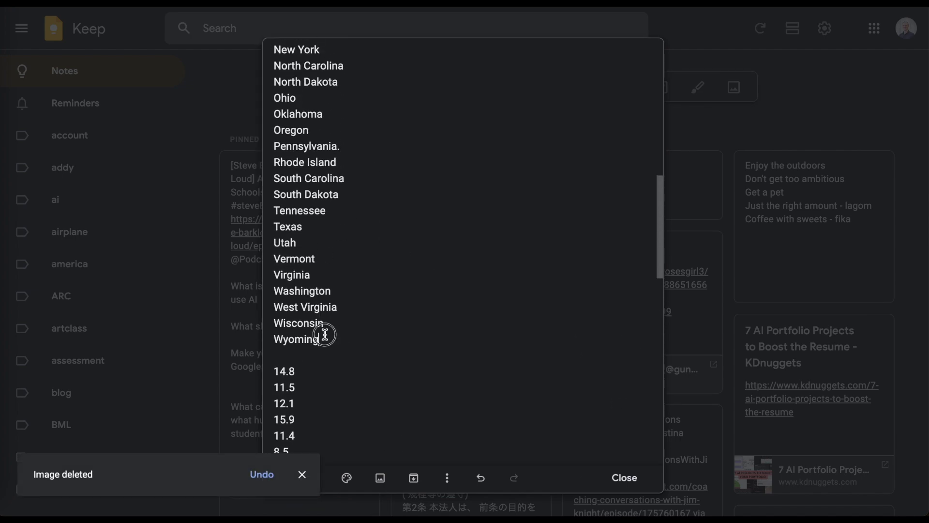
pyautogui.moveTo(326, 340); pyautogui.dragTo(248, 20)
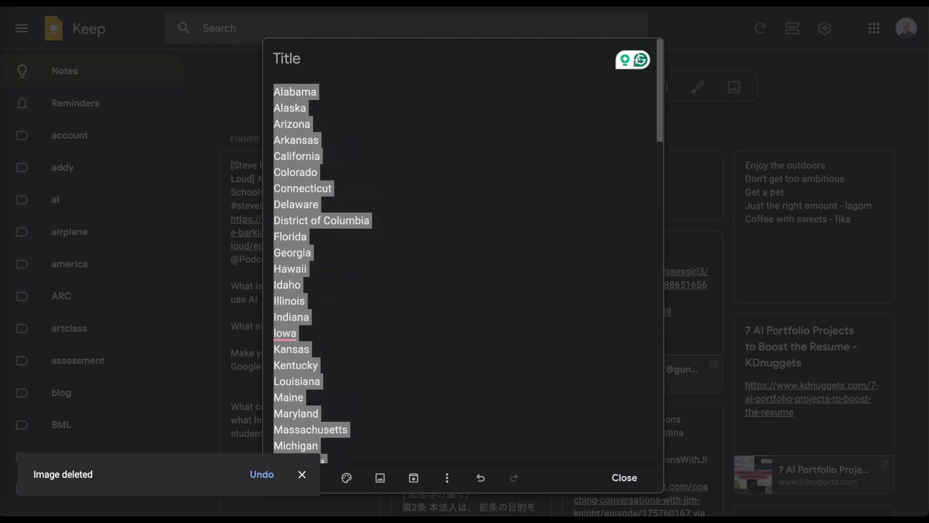
pyautogui.press('Delete')
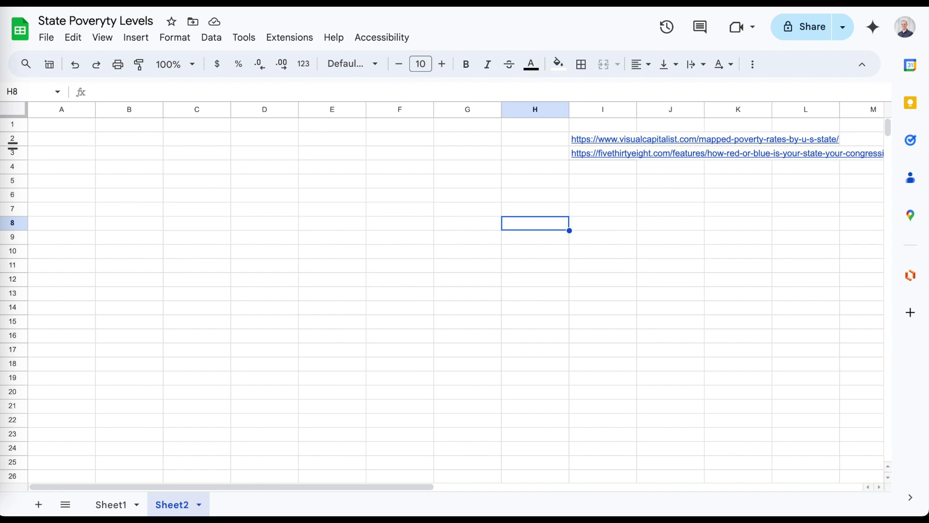
pyautogui.click(61, 146)
pyautogui.hotkey('ctrl', 'v')
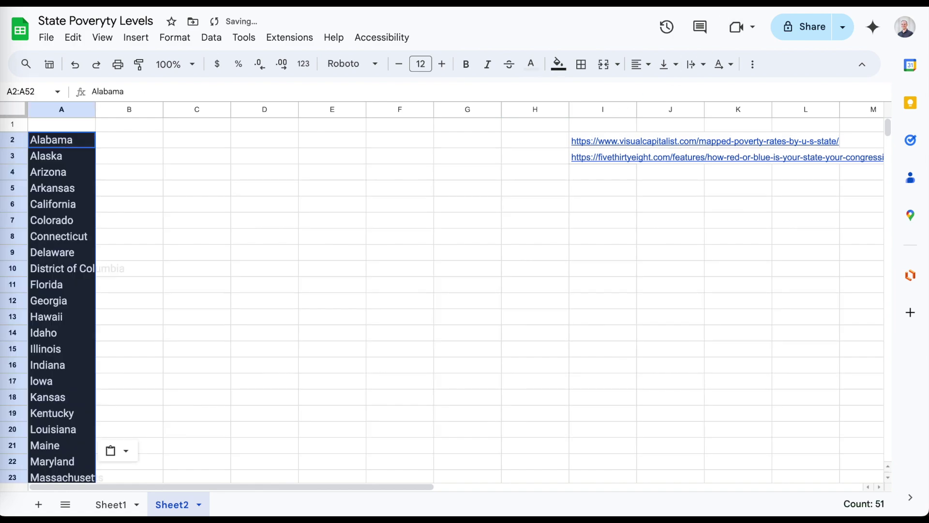
# Copy the percentages from the Keep note into the spreadsheet and place them in column B starting at B2, beside the states.
pyautogui.hotkey('ctrl', 'Tab')
pyautogui.moveTo(274, 123); pyautogui.dragTo(334, 453)
pyautogui.click(184, 145)
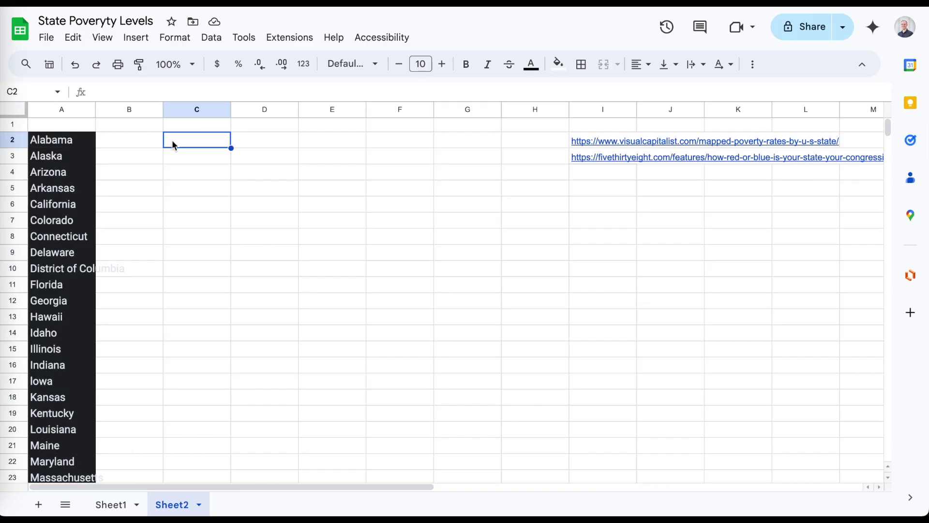
pyautogui.hotkey('ctrl', 'v')
pyautogui.moveTo(190, 132); pyautogui.dragTo(131, 140)
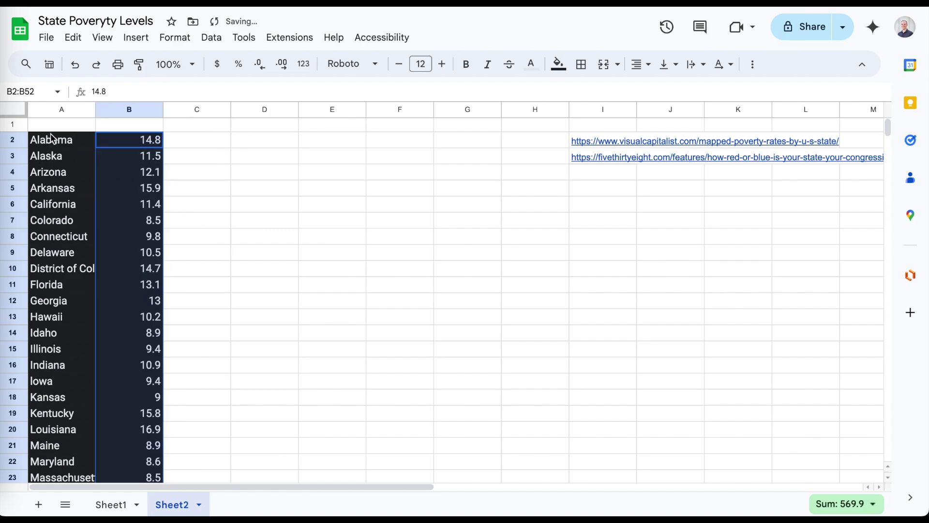
pyautogui.scroll(-10, 205, 293)
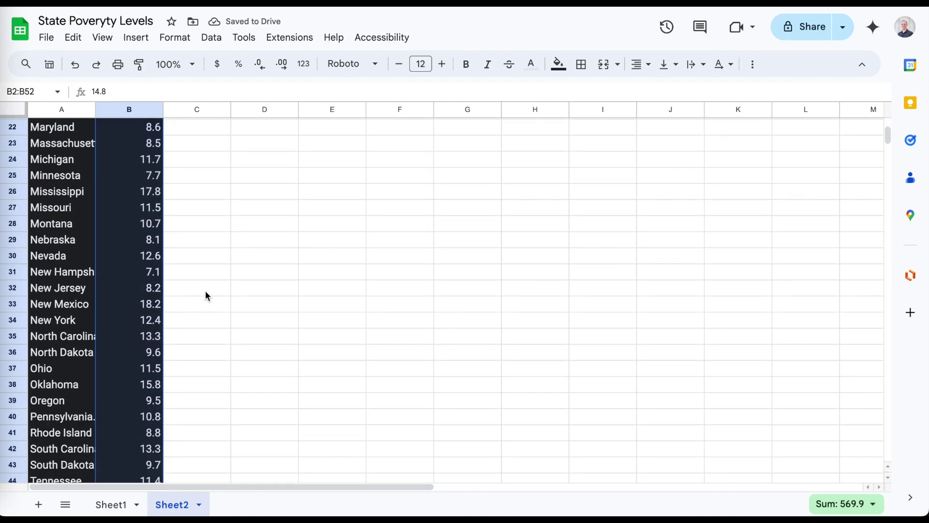
pyautogui.scroll(10, 206, 292)
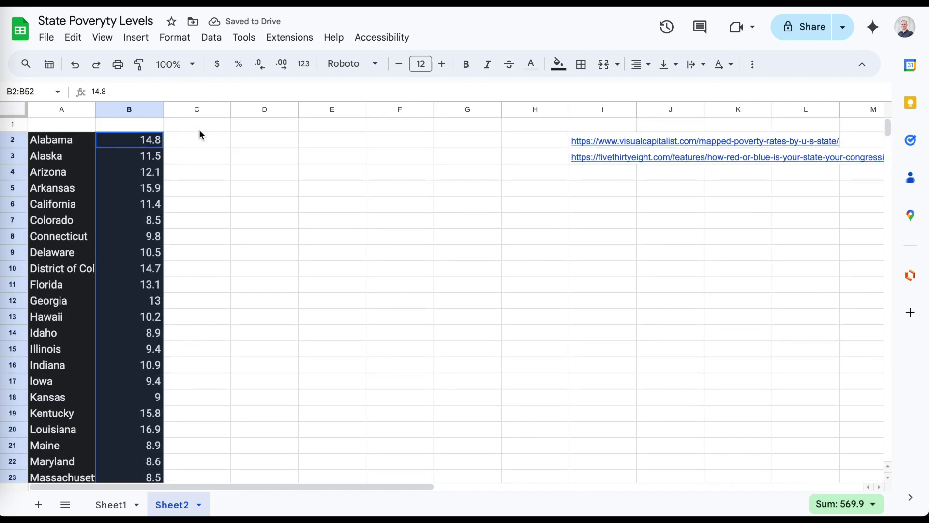
# Open the FiveThirtyEight link in cell I3 and find the article's table of partisan lean by state.
pyautogui.click(197, 142)
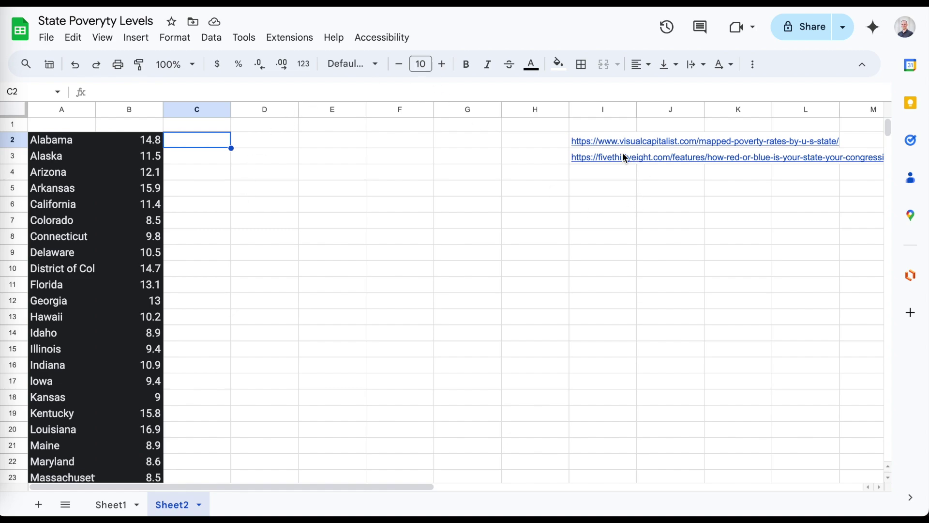
pyautogui.click(602, 159)
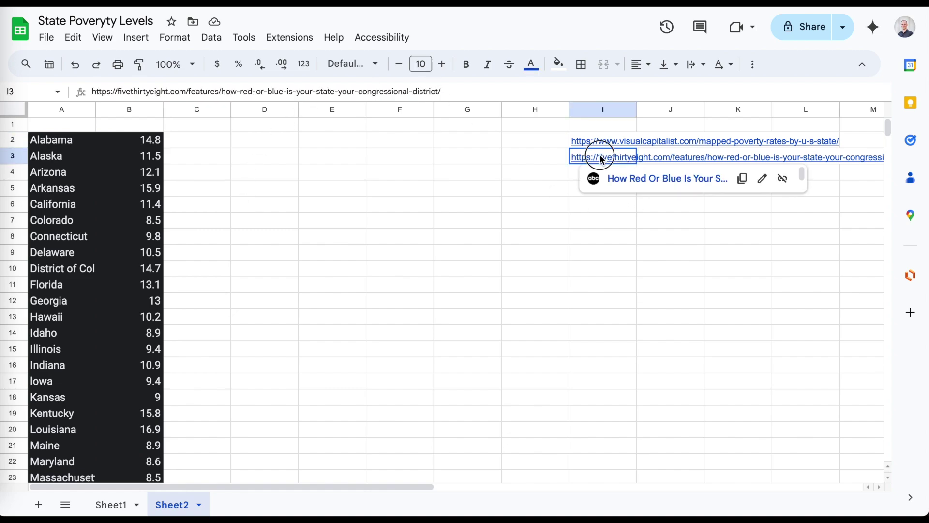
pyautogui.click(629, 178)
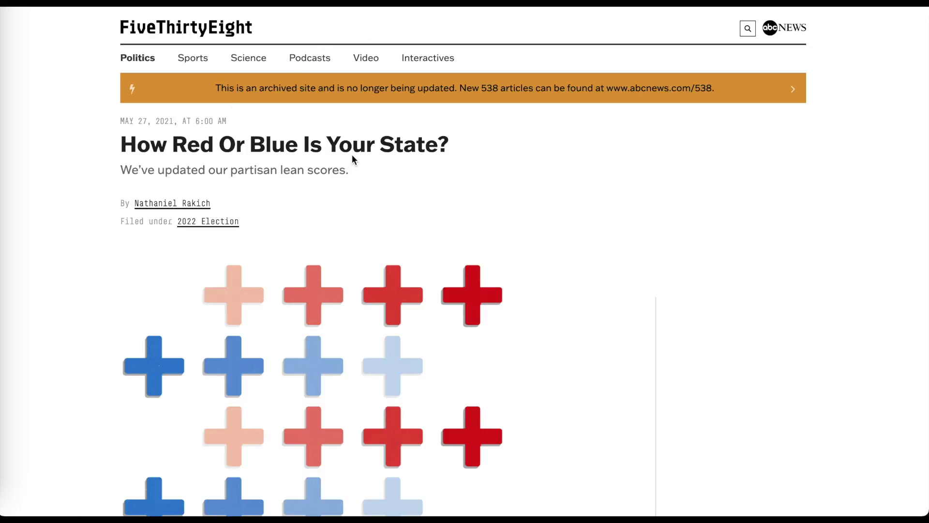
pyautogui.scroll(-20, 425, 238)
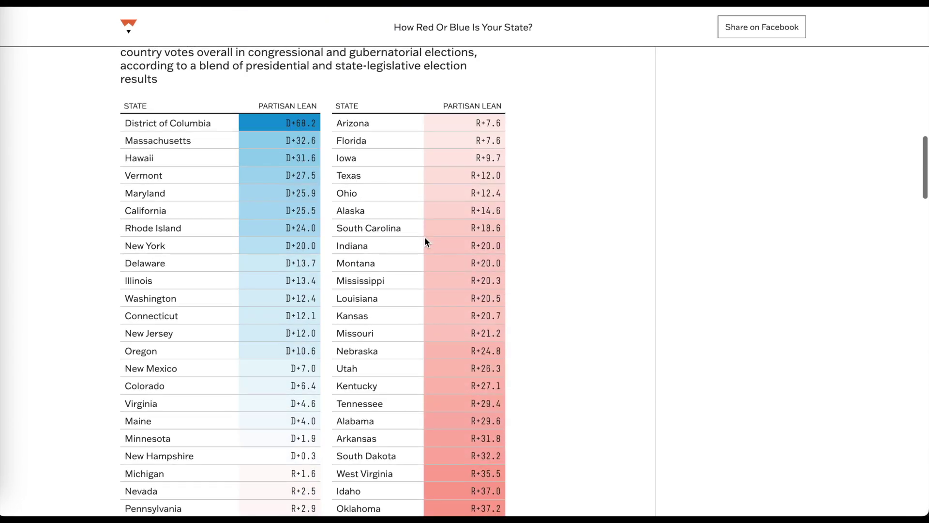
pyautogui.scroll(1, 425, 243)
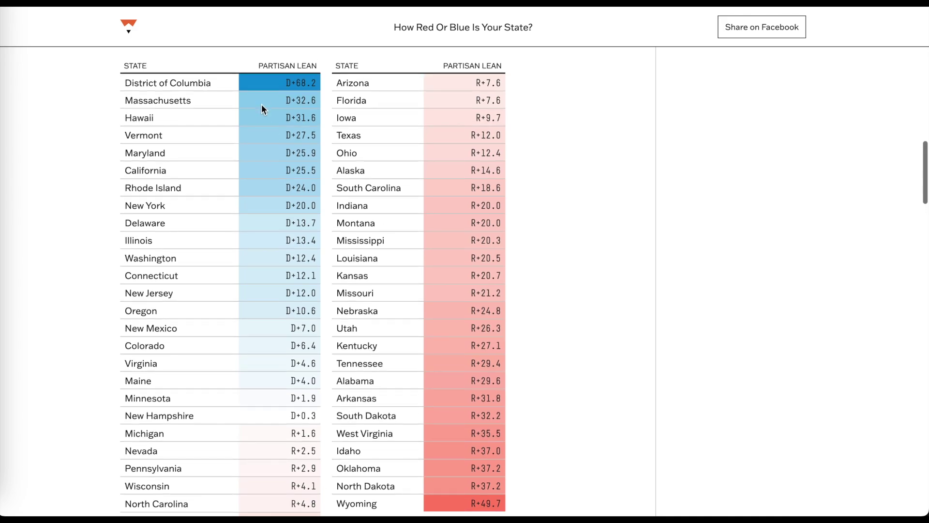
# Copy the partisan lean table from District of Columbia through Wyoming and return to the spreadsheet.
pyautogui.click(199, 84)
pyautogui.moveTo(220, 130); pyautogui.dragTo(234, 249)
pyautogui.click(249, 114)
pyautogui.click(123, 77)
pyautogui.moveTo(124, 78); pyautogui.dragTo(450, 424)
pyautogui.hotkey('ctrl', 'c')
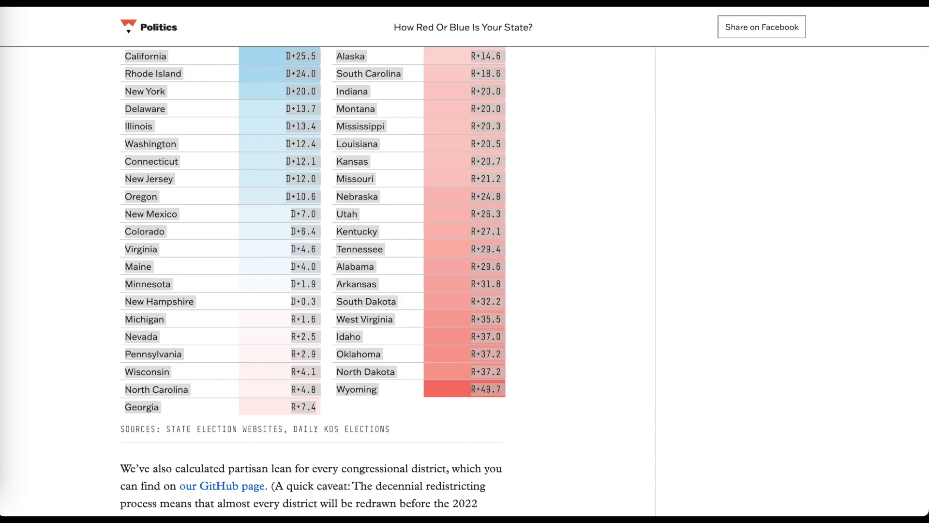
pyautogui.hotkey('ctrl', 'Tab')
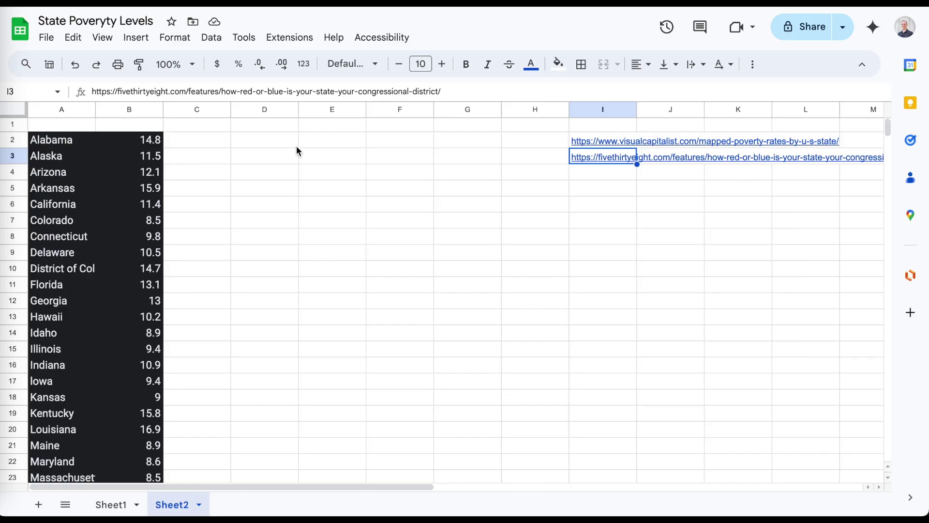
pyautogui.click(313, 145)
pyautogui.hotkey('ctrl', 'v')
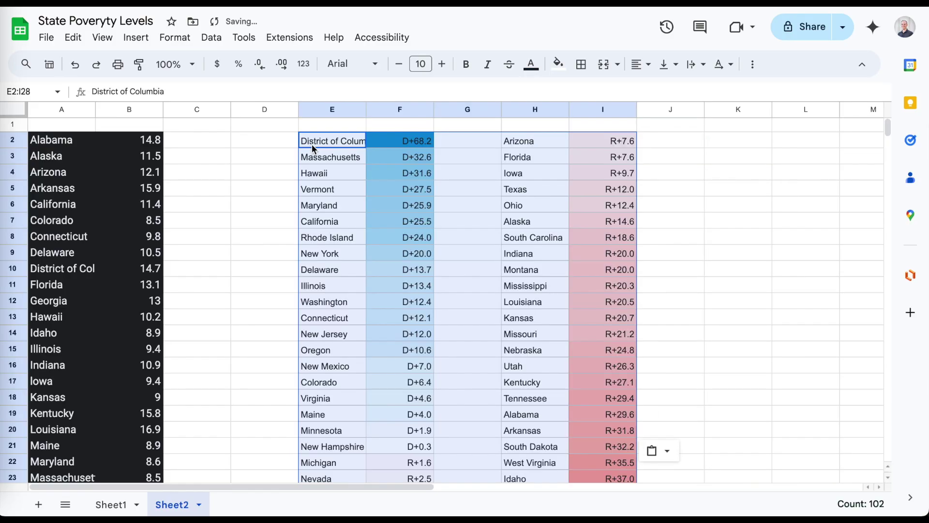
pyautogui.hotkey('ctrl', 'z')
# Paste the partisan lean table into Sheet2 starting at cell D6 and check the pasted rows.
pyautogui.click(282, 199)
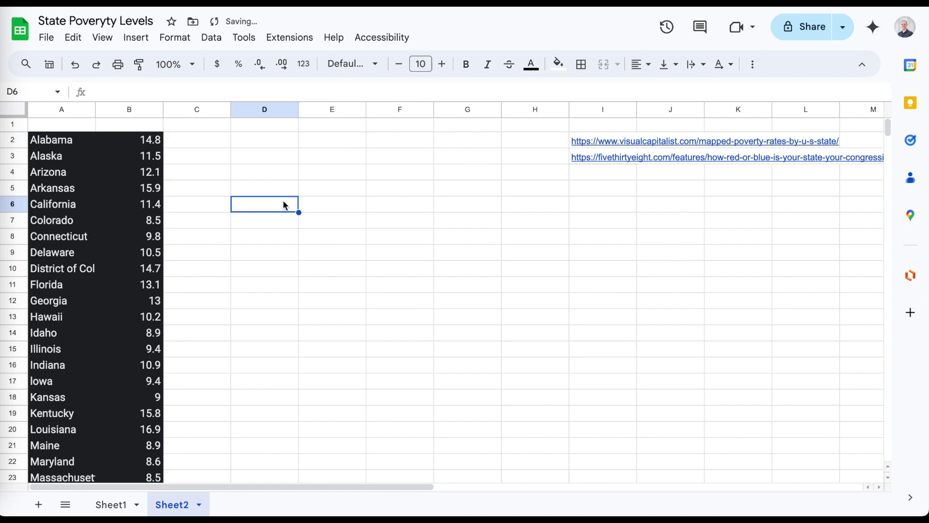
pyautogui.hotkey('ctrl', 'v')
pyautogui.scroll(-2, 313, 336)
pyautogui.scroll(-5, 312, 337)
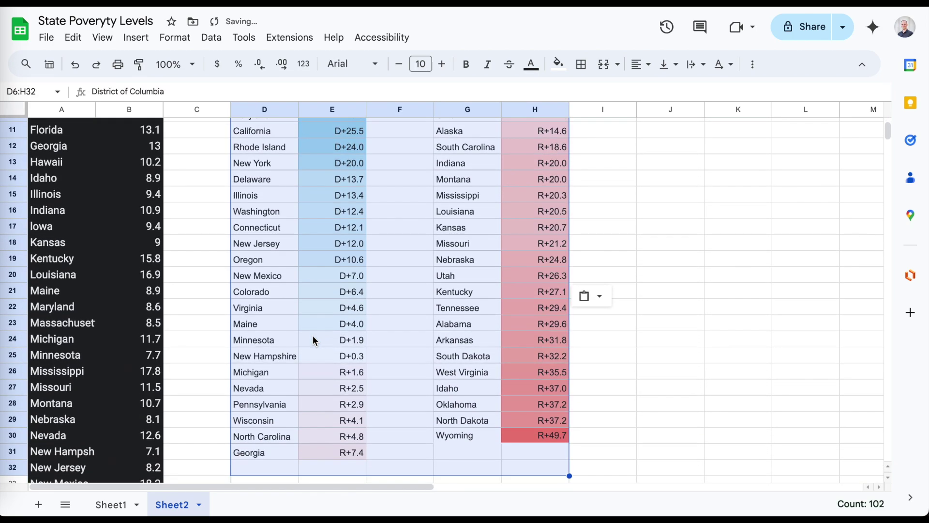
pyautogui.scroll(7, 312, 336)
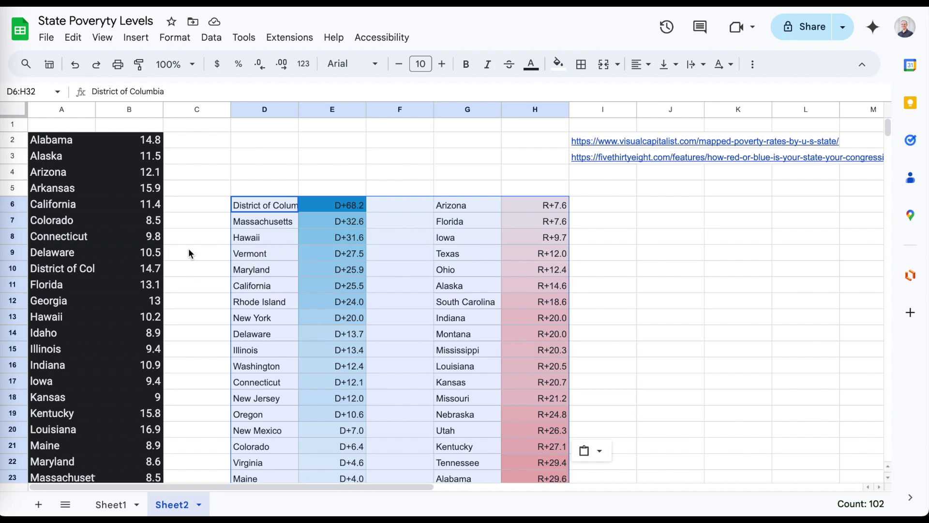
# Move District of Columbia's partisan lean D+68.2 to C10 and Massachusetts' D+32.6 to C23.
pyautogui.click(202, 248)
pyautogui.click(328, 205)
pyautogui.moveTo(331, 203); pyautogui.dragTo(211, 271)
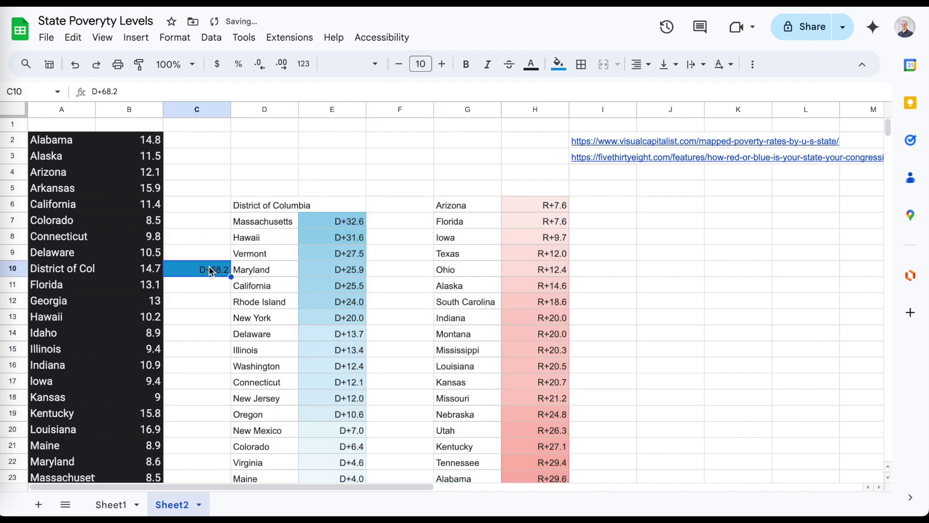
pyautogui.click(349, 221)
pyautogui.moveTo(349, 218); pyautogui.dragTo(169, 366)
pyautogui.scroll(-3, 193, 377)
pyautogui.scroll(3, 228, 329)
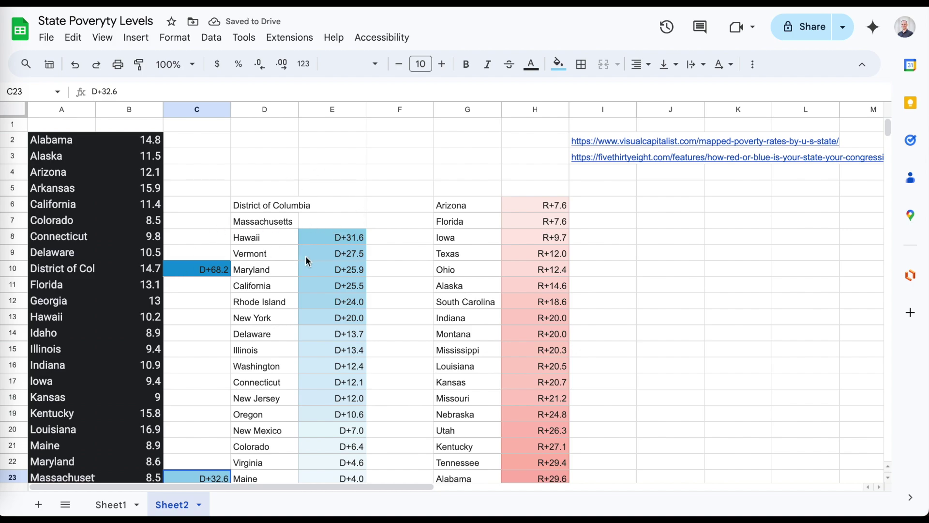
# Move Hawaii's partisan lean D+31.6 to C13 and Vermont's D+27.5 to C47.
pyautogui.click(321, 239)
pyautogui.click(321, 224)
pyautogui.click(321, 234)
pyautogui.click(320, 231)
pyautogui.moveTo(320, 231); pyautogui.dragTo(197, 322)
pyautogui.click(343, 251)
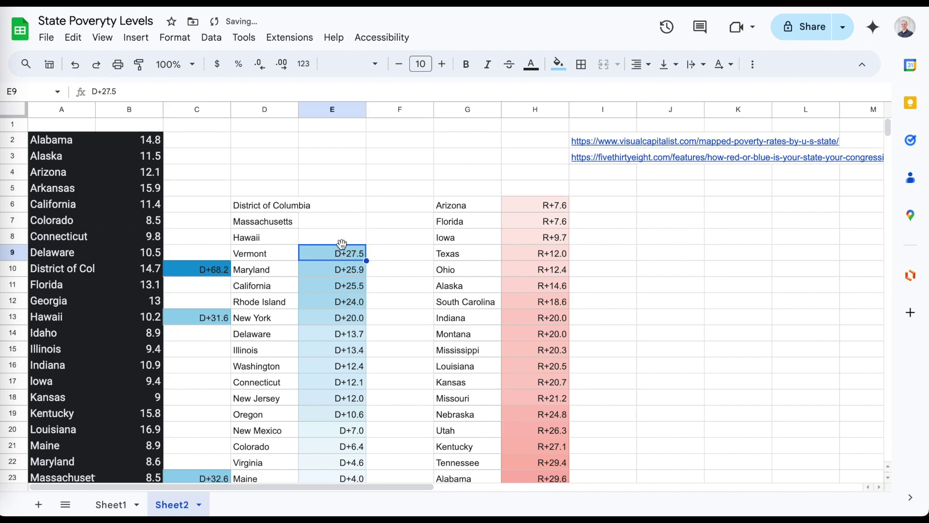
pyautogui.moveTo(341, 245); pyautogui.dragTo(220, 405)
pyautogui.scroll(-7, 221, 401)
pyautogui.scroll(-2, 221, 406)
# Move Maryland's partisan lean D+25.9 to C22 and California's D+25.5 to C6.
pyautogui.click(342, 149)
pyautogui.moveTo(342, 149); pyautogui.dragTo(213, 349)
pyautogui.scroll(7, 257, 241)
pyautogui.click(345, 152)
pyautogui.click(348, 168)
pyautogui.moveTo(348, 168); pyautogui.dragTo(208, 201)
pyautogui.scroll(3, 208, 201)
# Move Rhode Island's partisan lean D+24.0 to C41 and New York's D+20.0 to C34.
pyautogui.moveTo(339, 301); pyautogui.dragTo(197, 264)
pyautogui.scroll(-10, 197, 264)
pyautogui.scroll(10, 197, 264)
pyautogui.click(339, 318)
pyautogui.moveTo(338, 318); pyautogui.dragTo(204, 397)
pyautogui.scroll(-5, 203, 364)
pyautogui.scroll(5, 204, 397)
# Move the partisan lean values of Delaware, Illinois, Washington and Connecticut to C9, C15, C49 and C8.
pyautogui.moveTo(309, 323); pyautogui.dragTo(203, 339)
pyautogui.click(327, 334)
pyautogui.moveTo(334, 355); pyautogui.dragTo(208, 397)
pyautogui.scroll(8, 315, 247)
pyautogui.moveTo(315, 247); pyautogui.dragTo(204, 232)
# Move the partisan lean values of New Jersey, Georgia and North Carolina to C32, C12 and C35.
pyautogui.click(334, 393)
pyautogui.scroll(-5, 222, 388)
pyautogui.moveTo(334, 393); pyautogui.dragTo(222, 388)
pyautogui.click(311, 351)
pyautogui.moveTo(311, 351); pyautogui.dragTo(209, 438)
pyautogui.scroll(5, 208, 438)
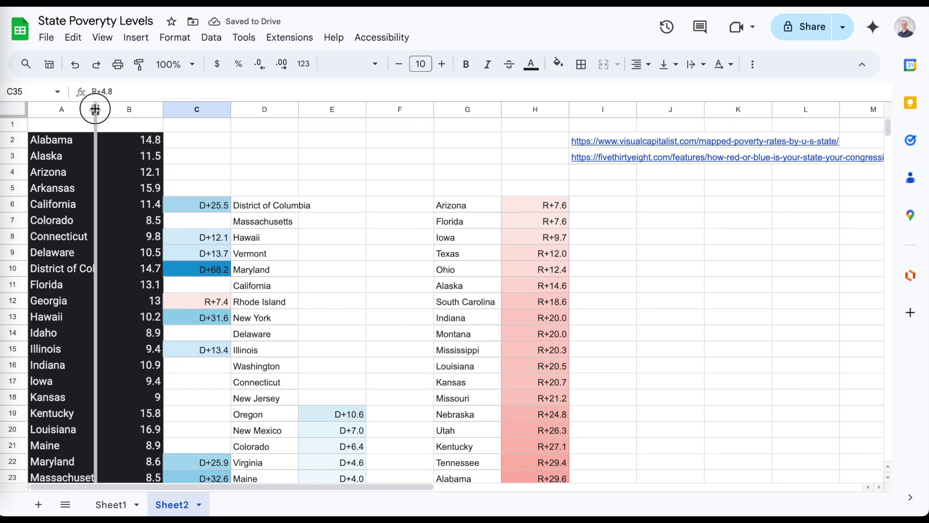
# Clear the formatting from the state names and poverty percentages in columns A and B.
pyautogui.scroll(-8, 185, 313)
pyautogui.scroll(-2, 189, 453)
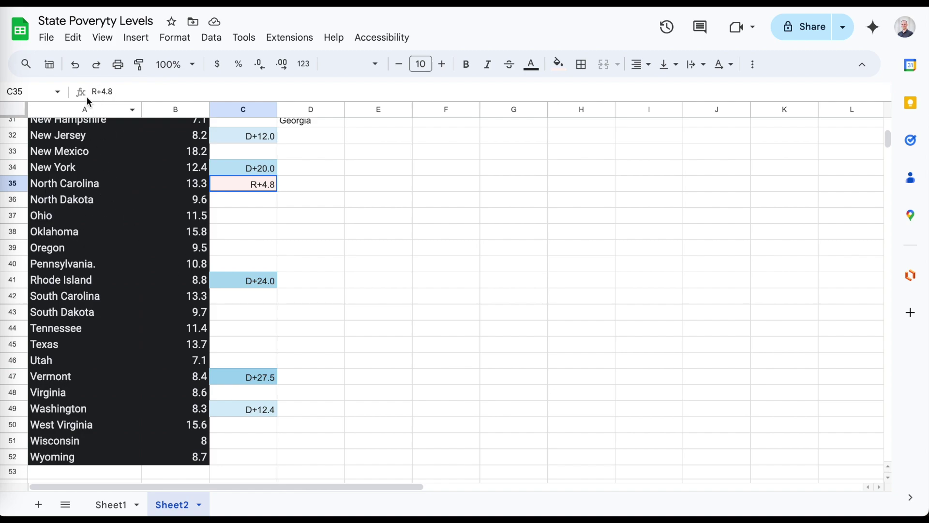
pyautogui.moveTo(74, 109); pyautogui.dragTo(166, 109)
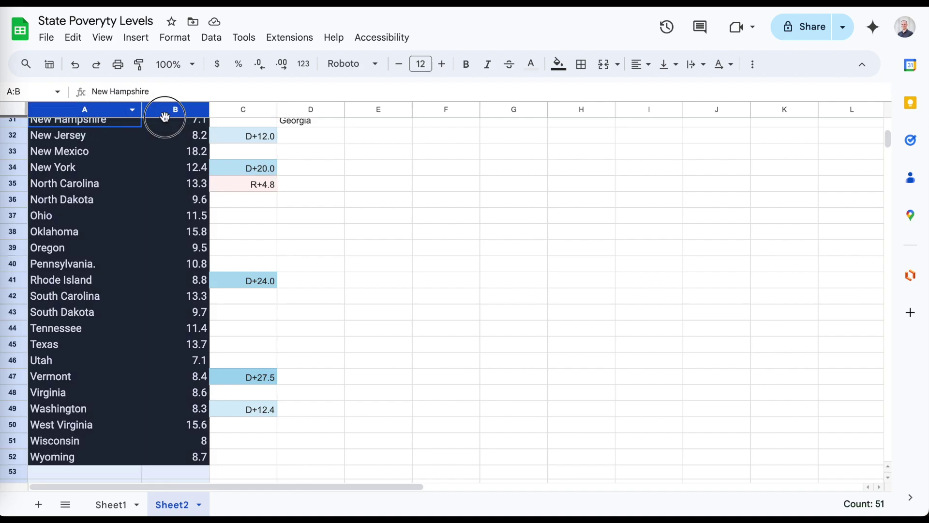
pyautogui.click(176, 37)
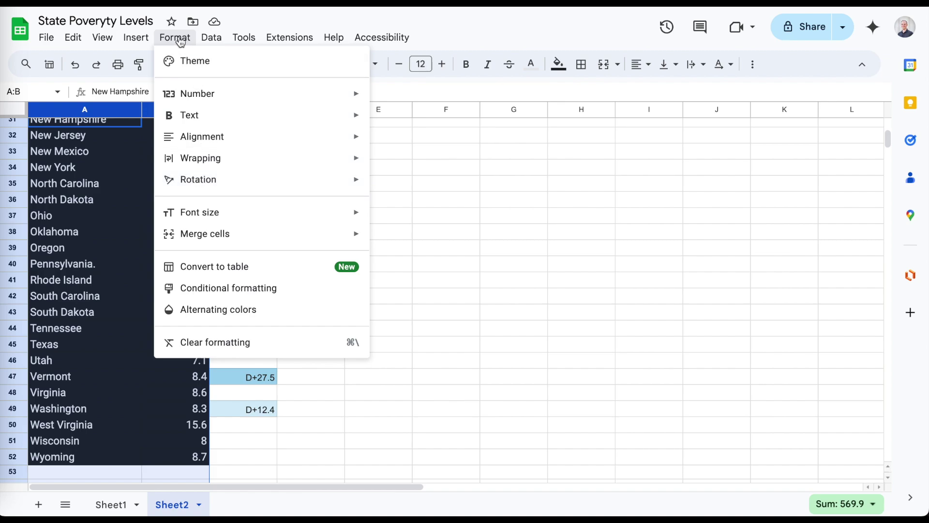
pyautogui.click(217, 342)
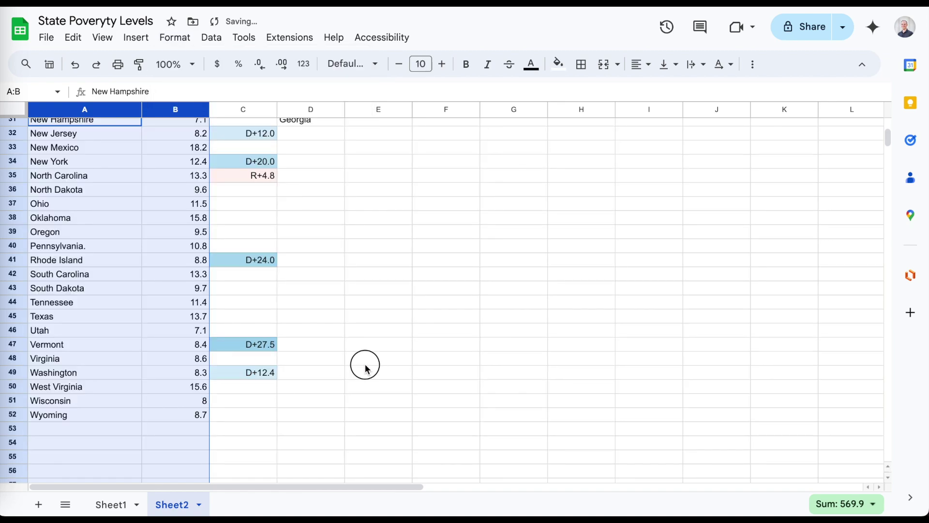
pyautogui.click(365, 364)
pyautogui.scroll(10, 365, 368)
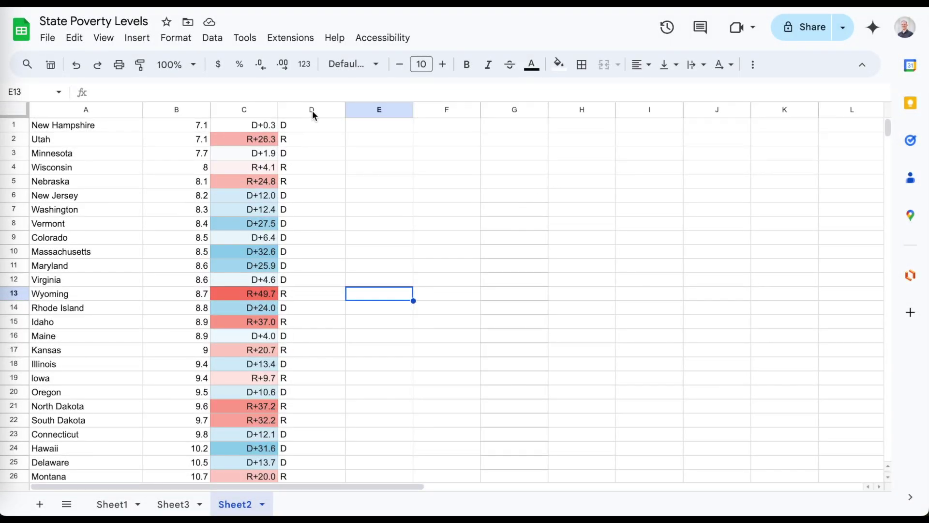
# Sort the sheet A to Z by the party letters in column D.
pyautogui.click(337, 113)
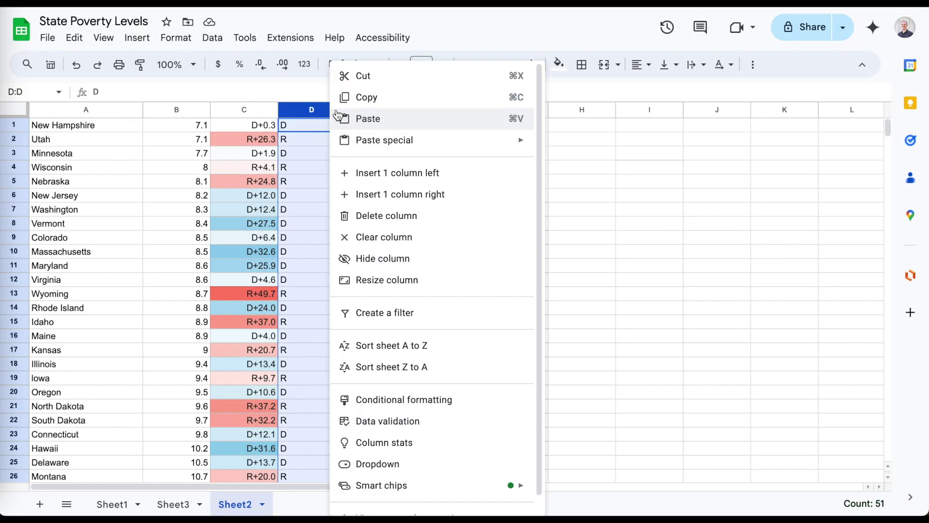
pyautogui.click(432, 346)
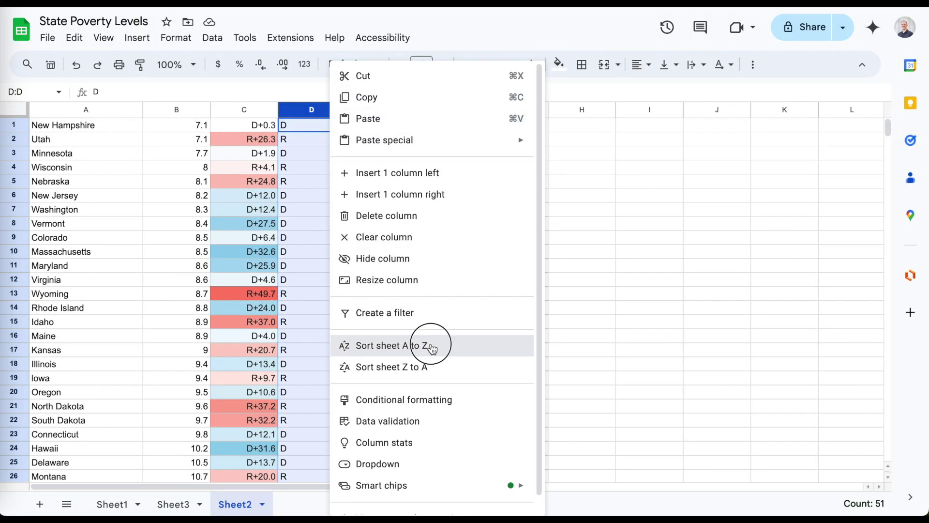
pyautogui.click(447, 184)
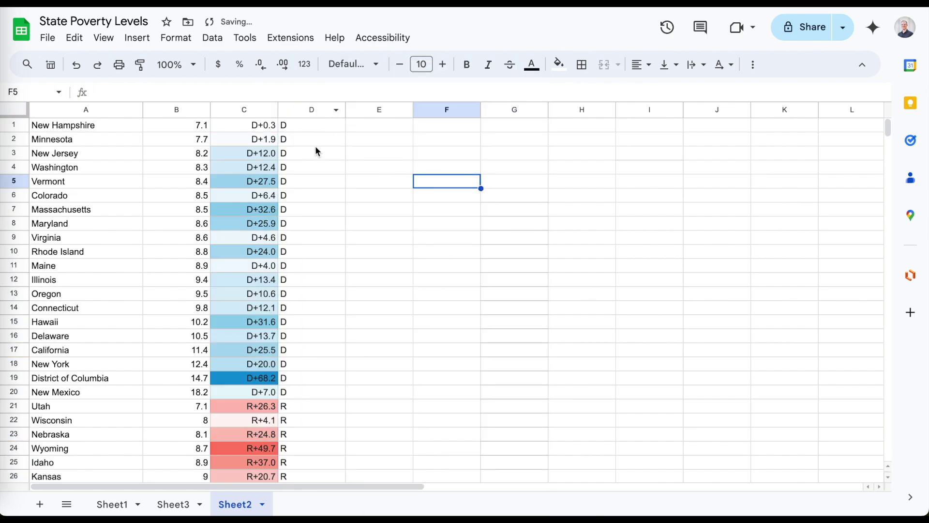
pyautogui.scroll(-5, 309, 321)
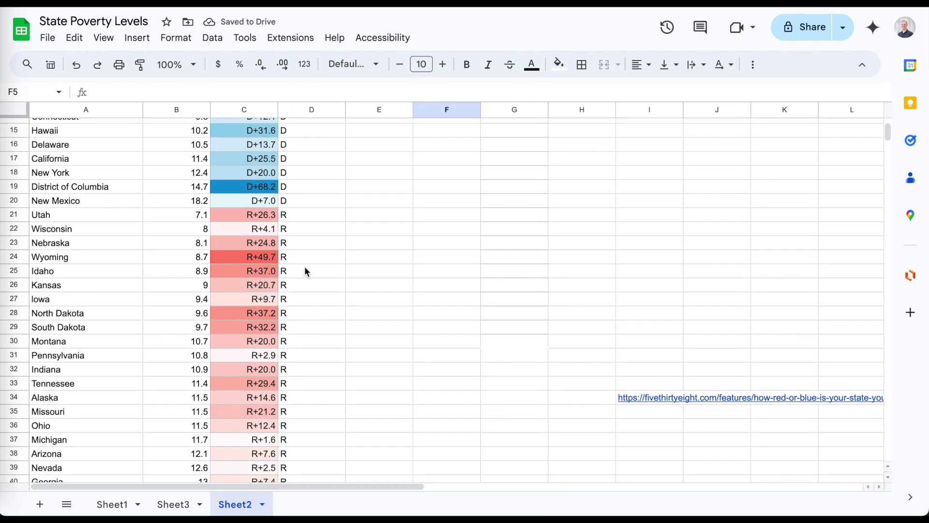
# Move the colored partisan lean column C to column H so the party letters sit beside the poverty values.
pyautogui.moveTo(300, 200); pyautogui.dragTo(307, 65)
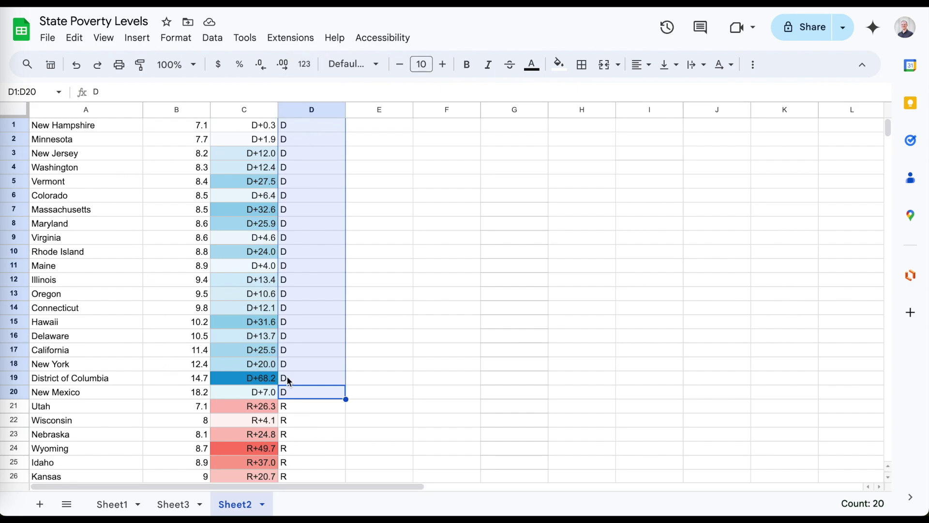
pyautogui.click(254, 112)
pyautogui.moveTo(253, 111); pyautogui.dragTo(600, 113)
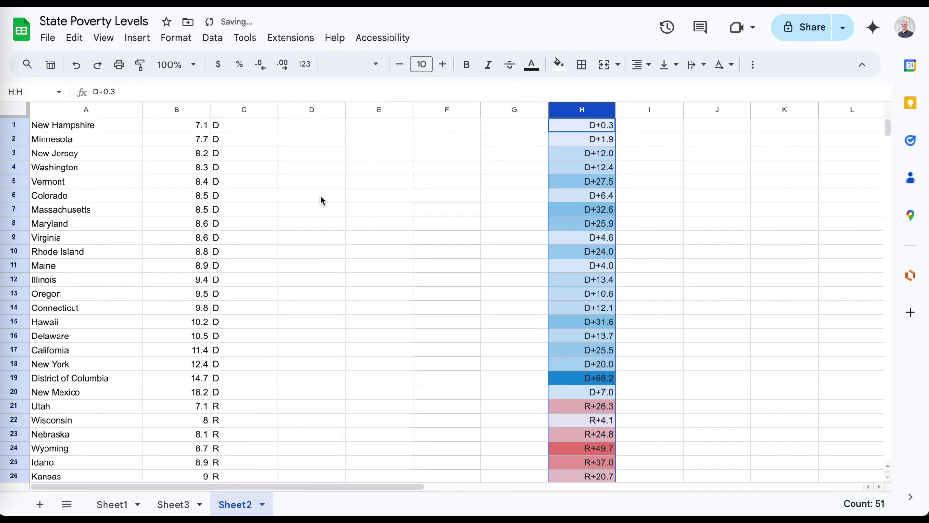
# Try a chart of the states and poverty values in A1:B51, and delete it.
pyautogui.moveTo(57, 127); pyautogui.dragTo(198, 352)
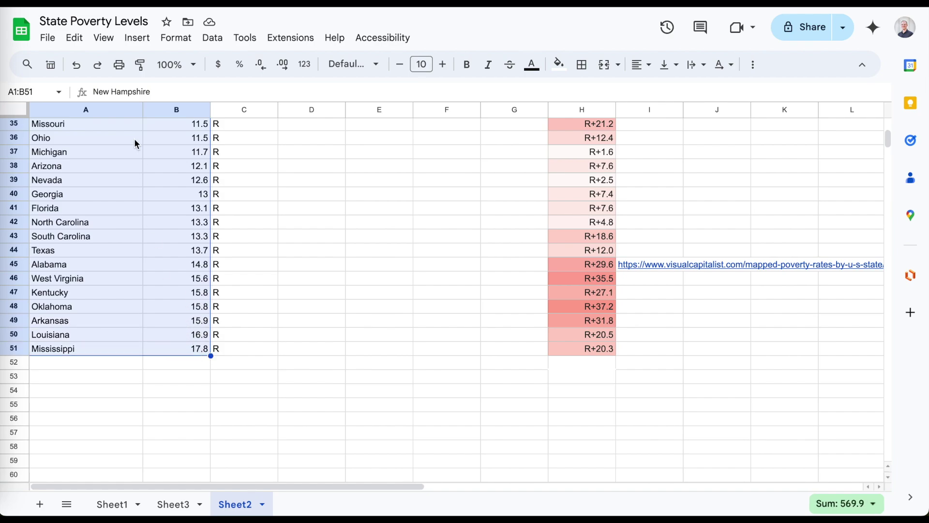
pyautogui.scroll(10, 162, 199)
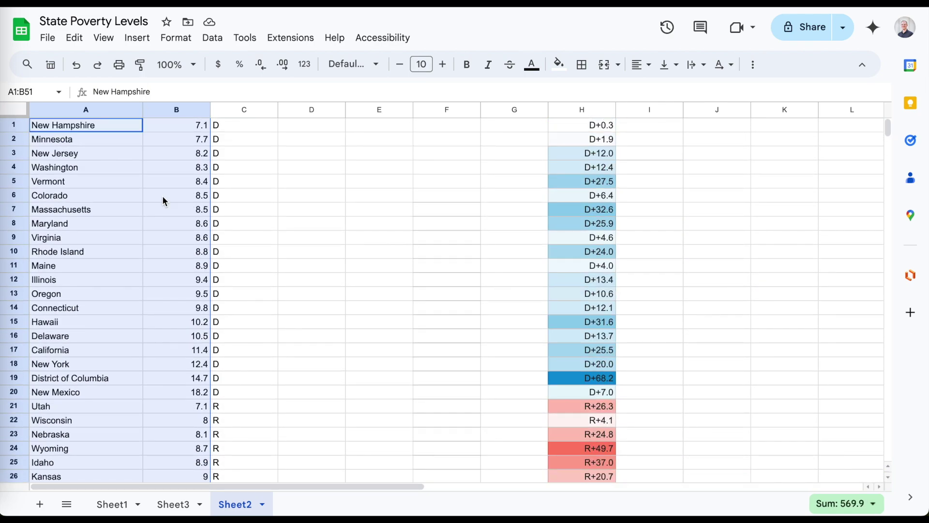
pyautogui.click(137, 38)
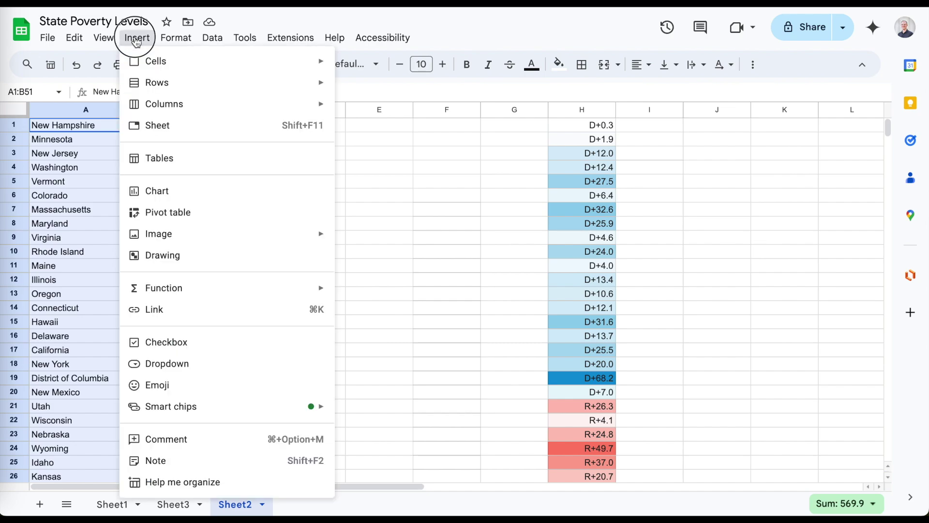
pyautogui.click(174, 190)
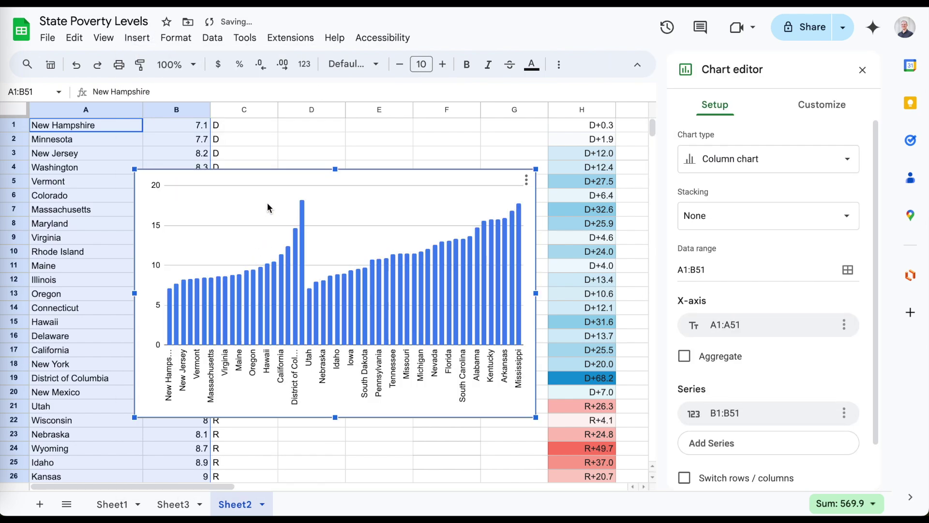
pyautogui.click(433, 191)
pyautogui.press('Delete')
pyautogui.press('Escape')
pyautogui.press('Delete')
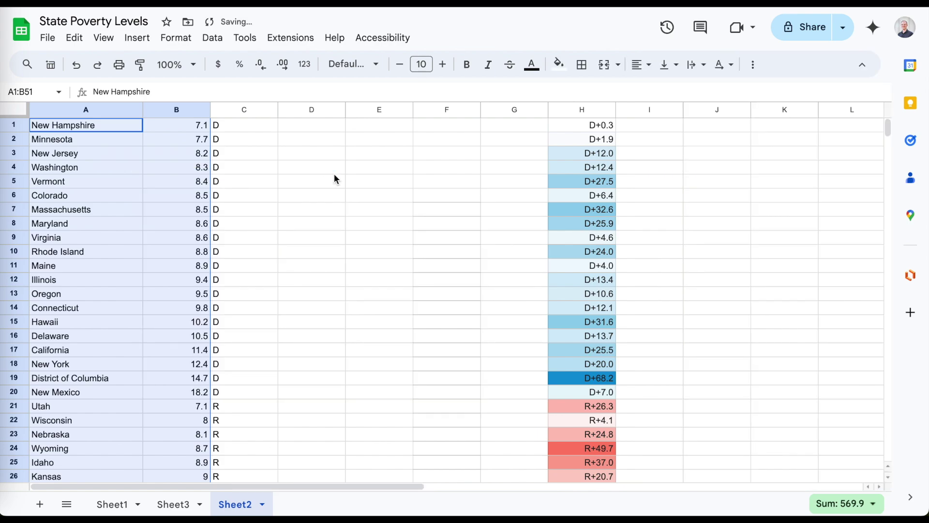
# Insert one empty row above the New Hampshire row for the column headers.
pyautogui.click(229, 144)
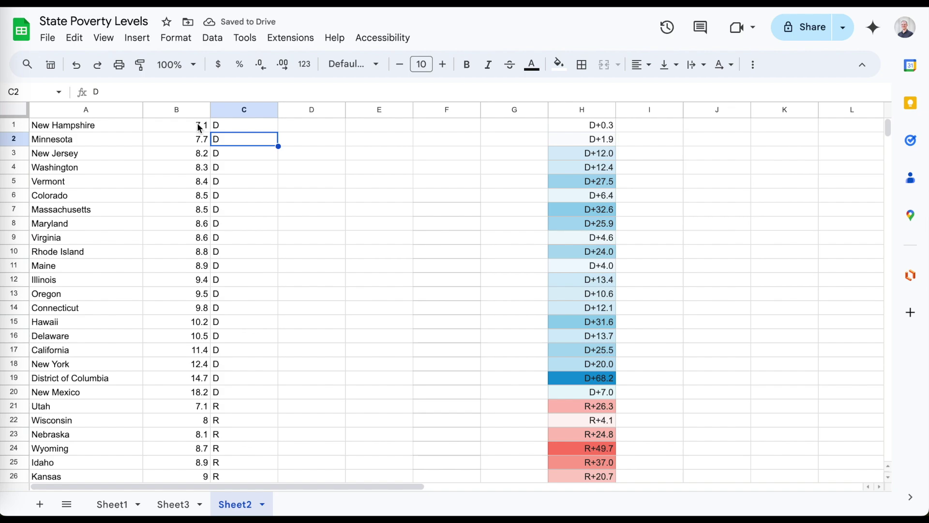
pyautogui.rightClick(24, 127)
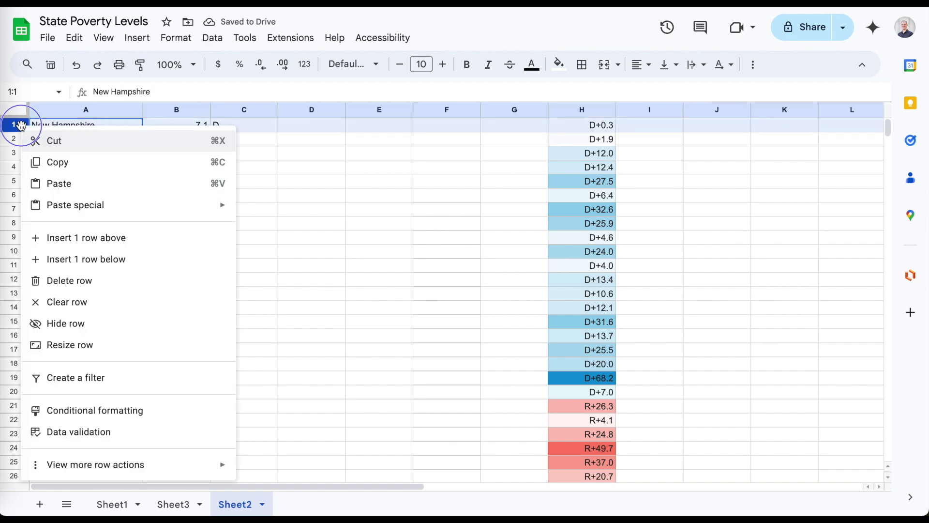
pyautogui.click(81, 236)
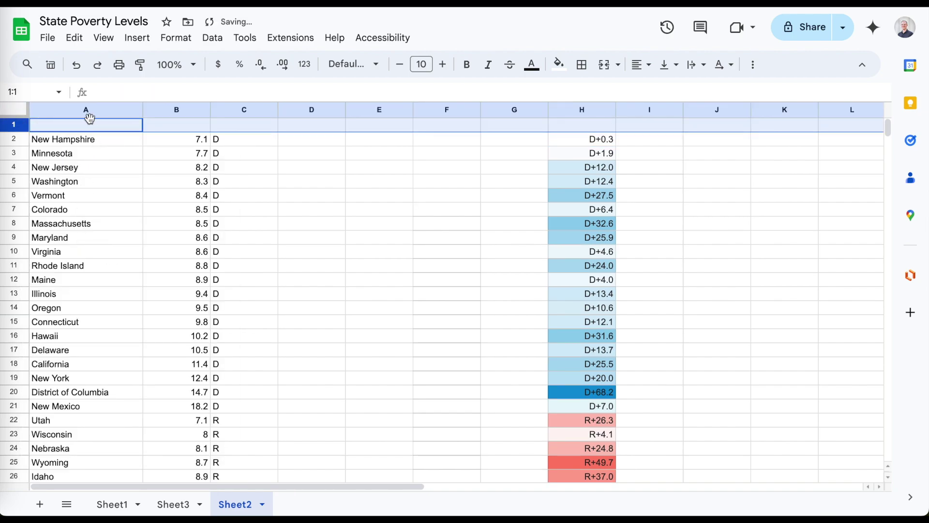
# Enter the headers State, D value and R value in A1, B1 and C1.
pyautogui.click(91, 127)
pyautogui.write('State')
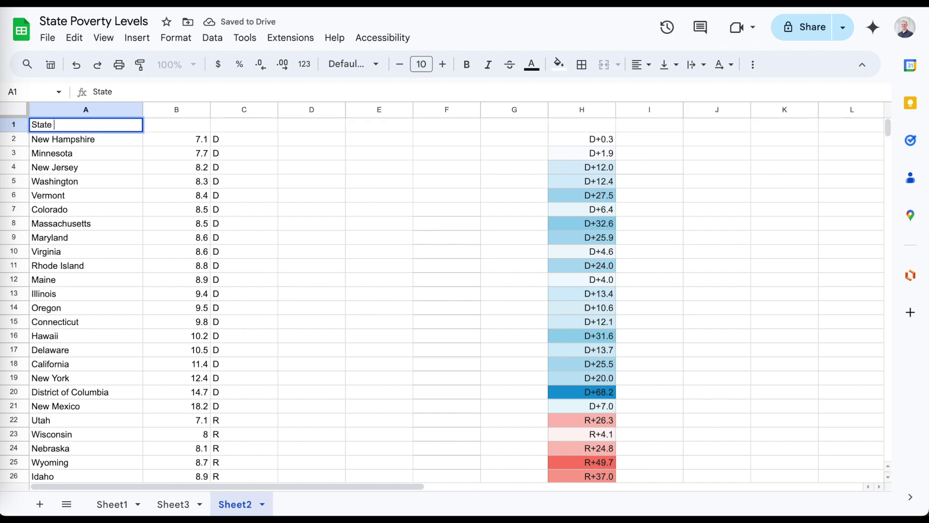
pyautogui.press('Tab')
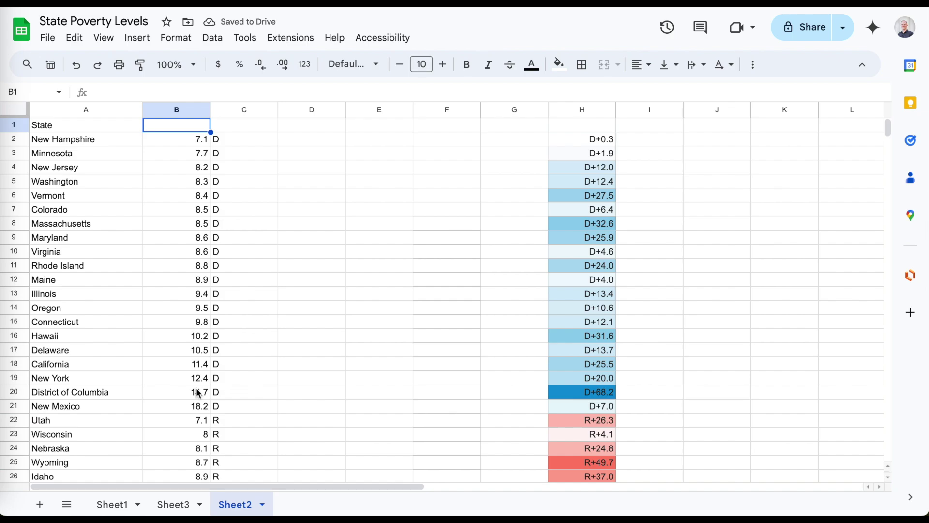
pyautogui.write('D ')
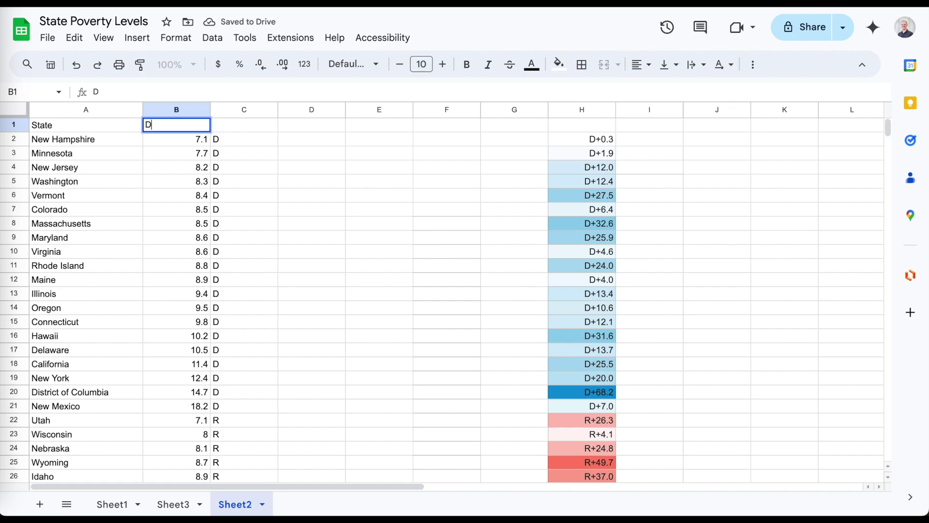
pyautogui.write('value')
pyautogui.press('Tab')
pyautogui.write('R ')
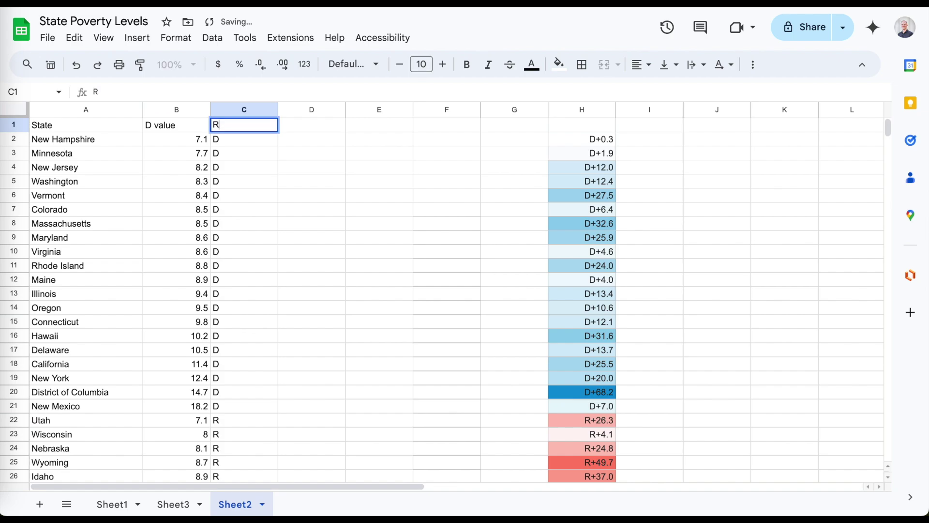
pyautogui.write('value')
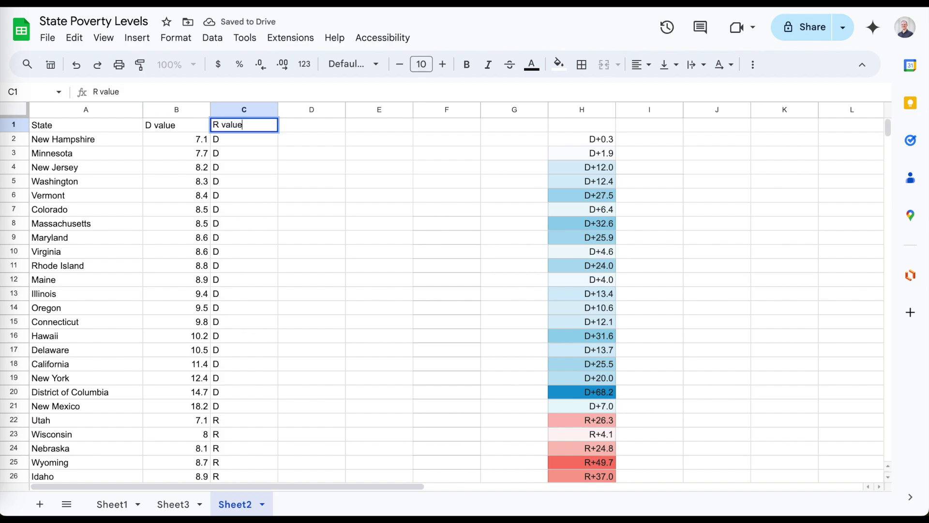
pyautogui.press('Tab')
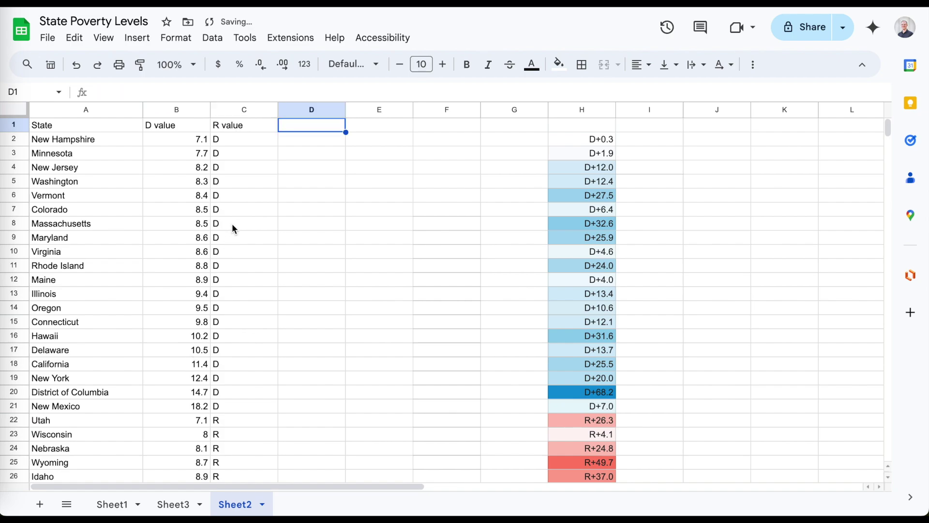
# Clear the D letters in C2:C21 and move the Republican states' poverty values from B22:B52 to C22:C52.
pyautogui.moveTo(245, 139); pyautogui.dragTo(257, 410)
pyautogui.press('Delete')
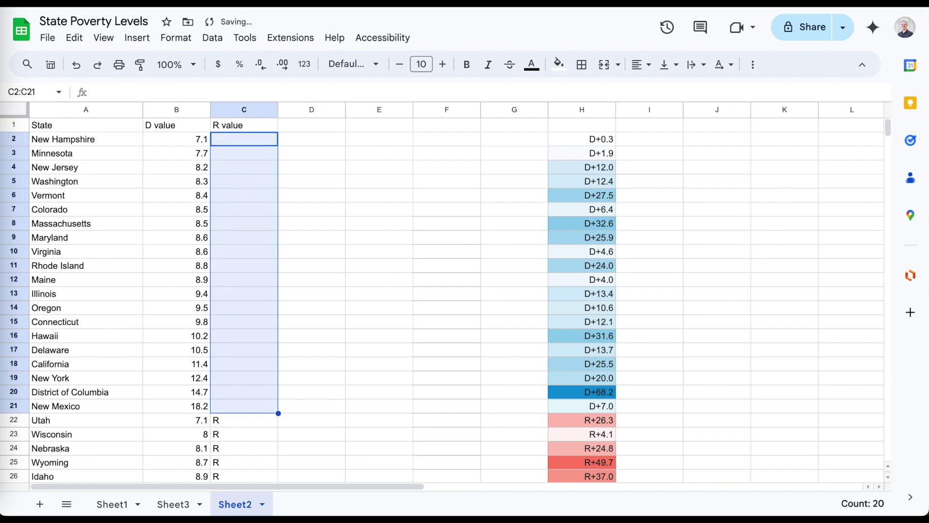
pyautogui.moveTo(200, 423); pyautogui.dragTo(185, 388)
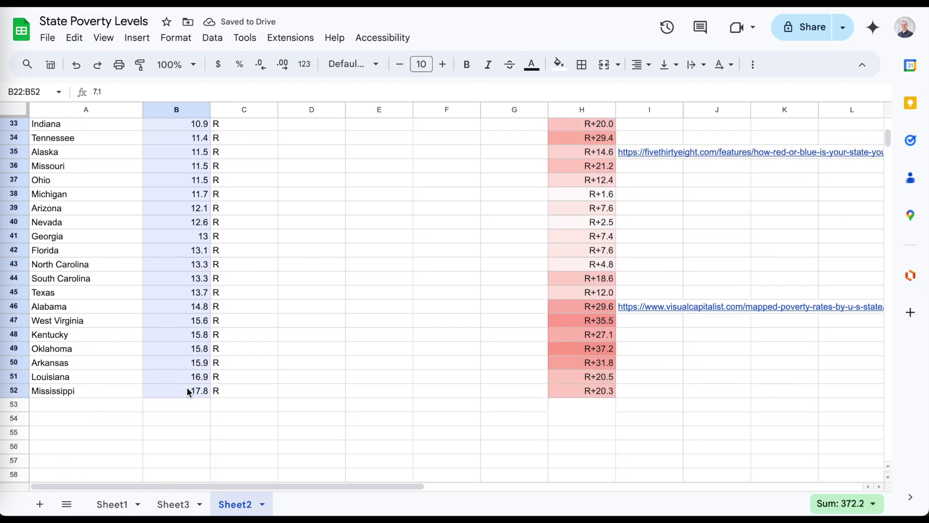
pyautogui.scroll(5, 187, 392)
pyautogui.moveTo(183, 334); pyautogui.dragTo(228, 348)
pyautogui.click(338, 301)
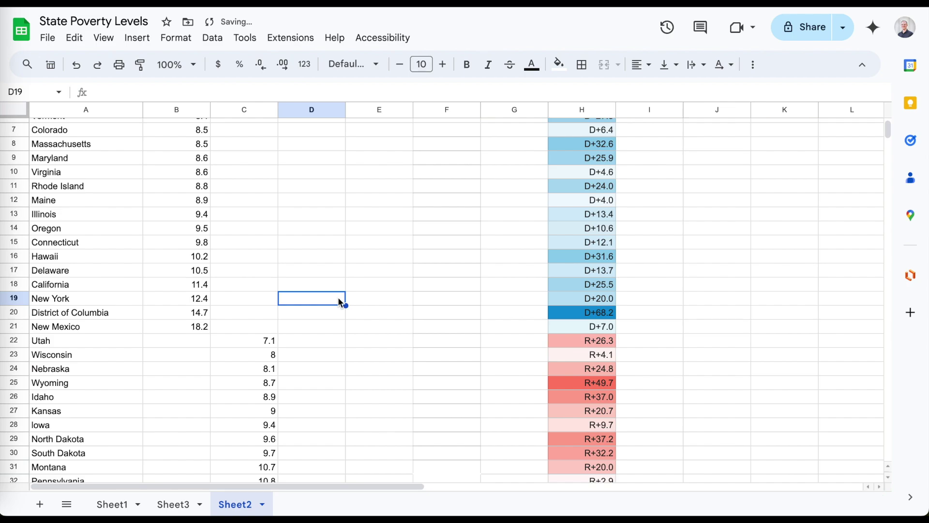
# Insert a chart of the states with their D and R values from A2:C52.
pyautogui.scroll(2, 338, 302)
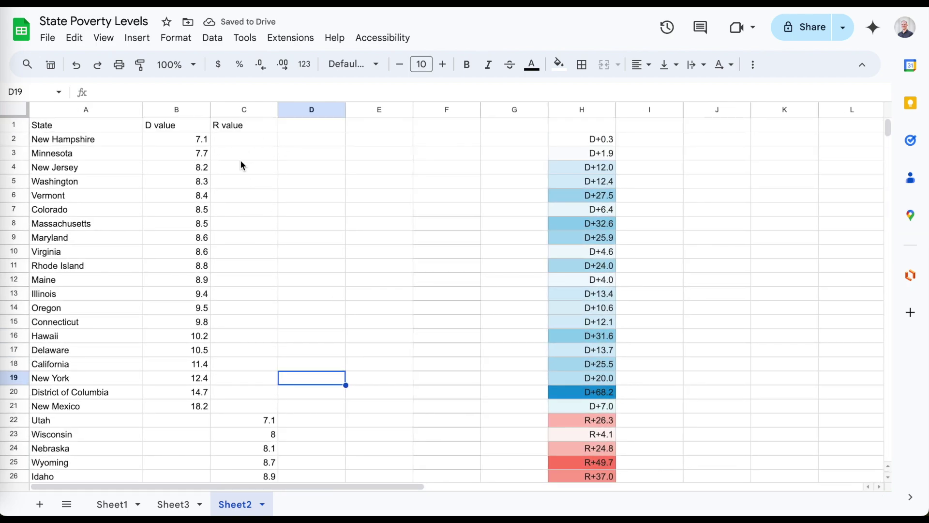
pyautogui.click(61, 127)
pyautogui.moveTo(71, 137); pyautogui.dragTo(274, 353)
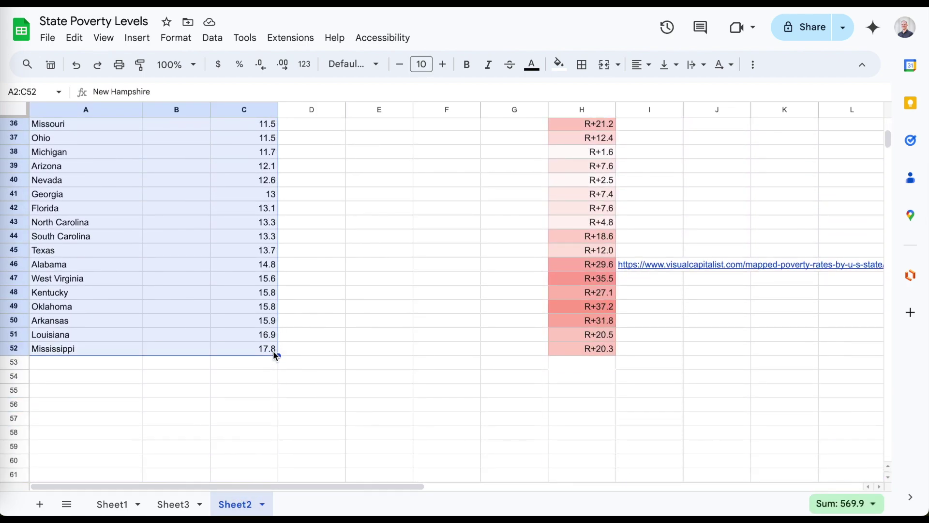
pyautogui.click(137, 37)
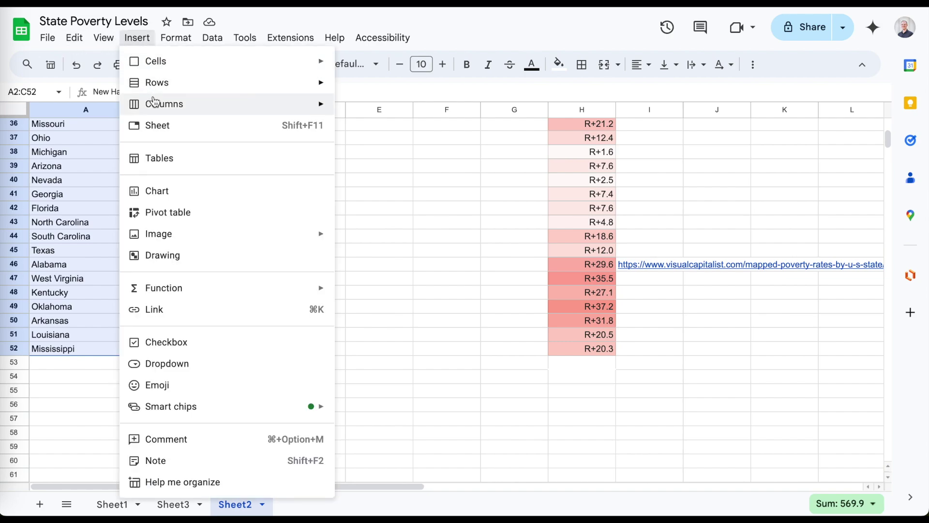
pyautogui.click(173, 188)
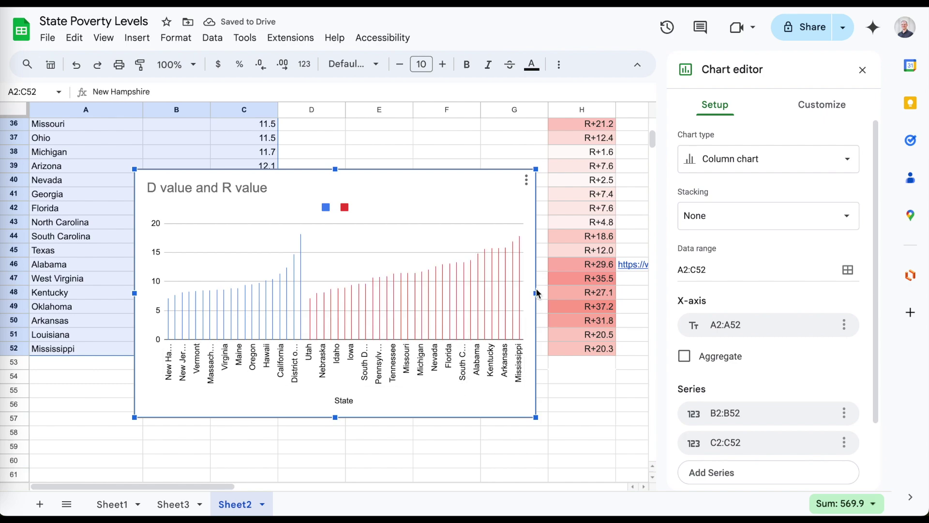
# Widen the D value and R value chart and shift it left over the data columns.
pyautogui.moveTo(537, 293); pyautogui.dragTo(649, 293)
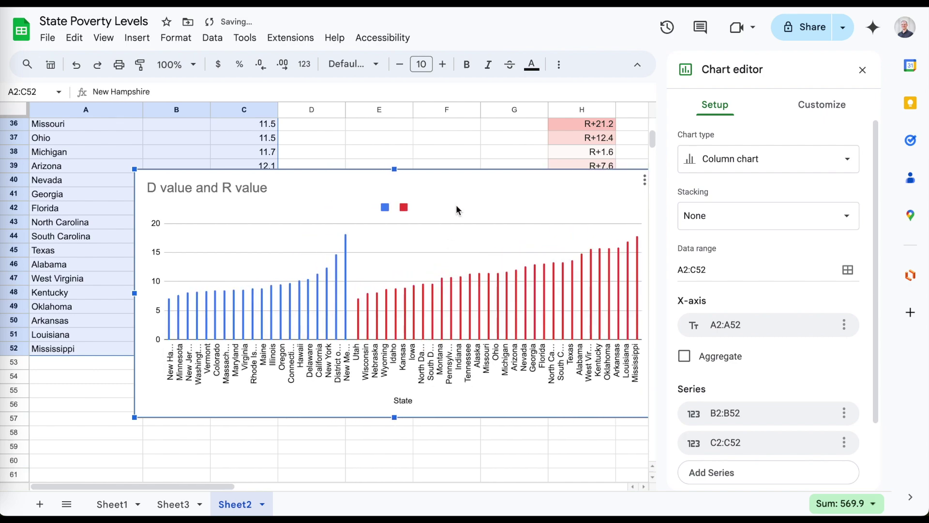
pyautogui.moveTo(486, 187); pyautogui.dragTo(404, 192)
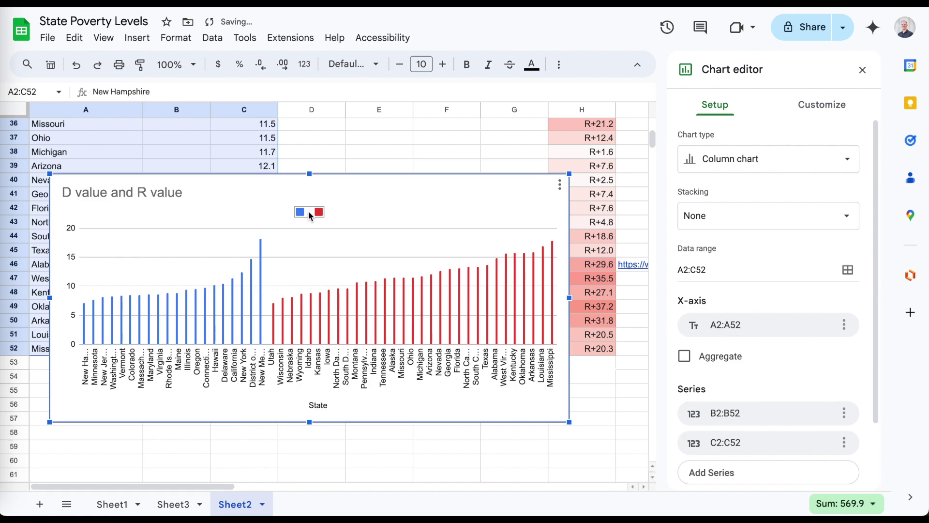
# Label the blue series in the chart legend Democratic.
pyautogui.click(309, 211)
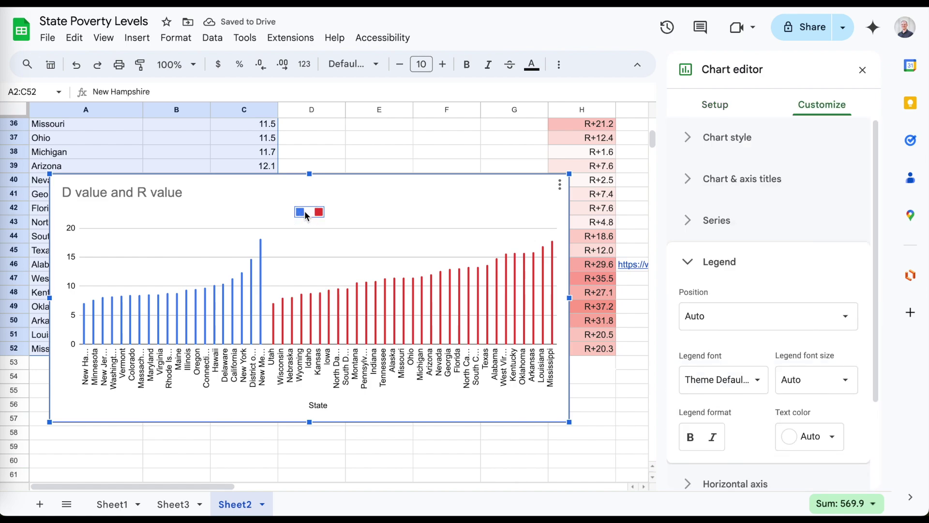
pyautogui.click(300, 214)
pyautogui.write('Democratic')
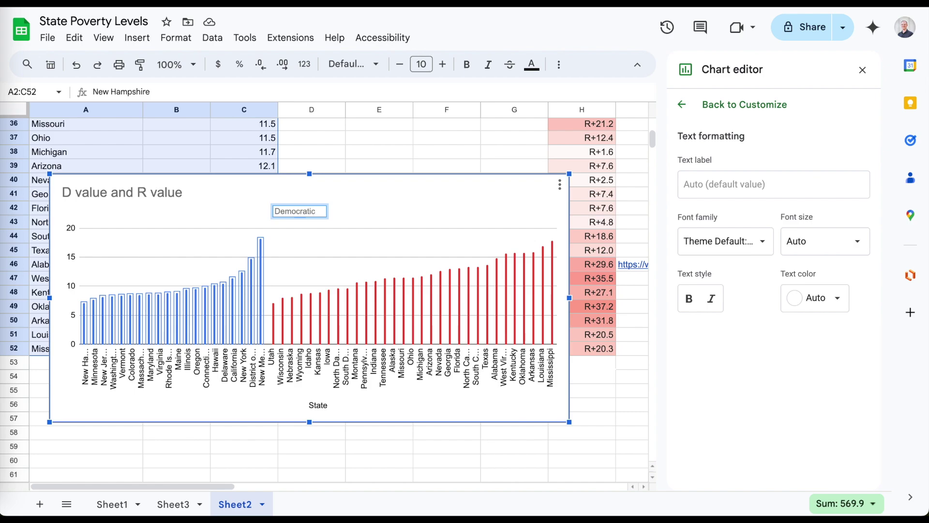
pyautogui.press('Return')
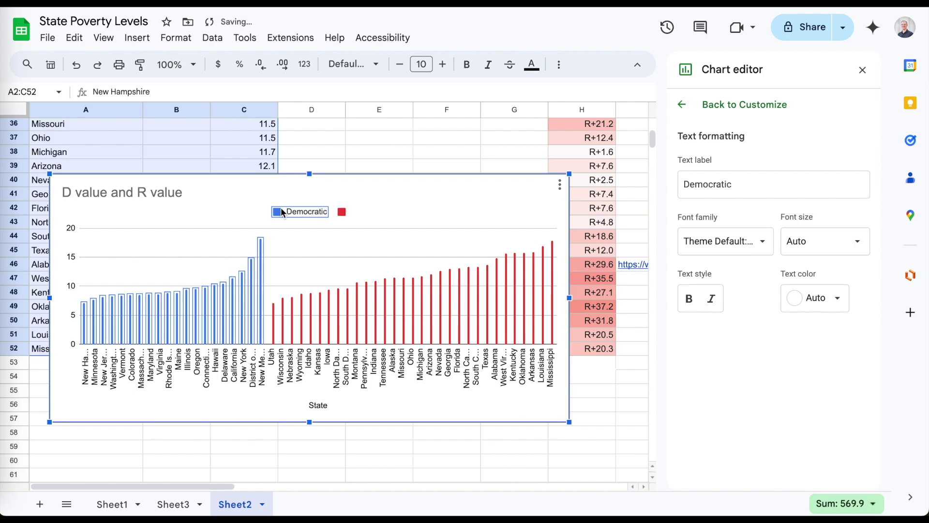
# Label the red series in the chart legend Republican.
pyautogui.click(347, 210)
pyautogui.click(345, 210)
pyautogui.click(346, 212)
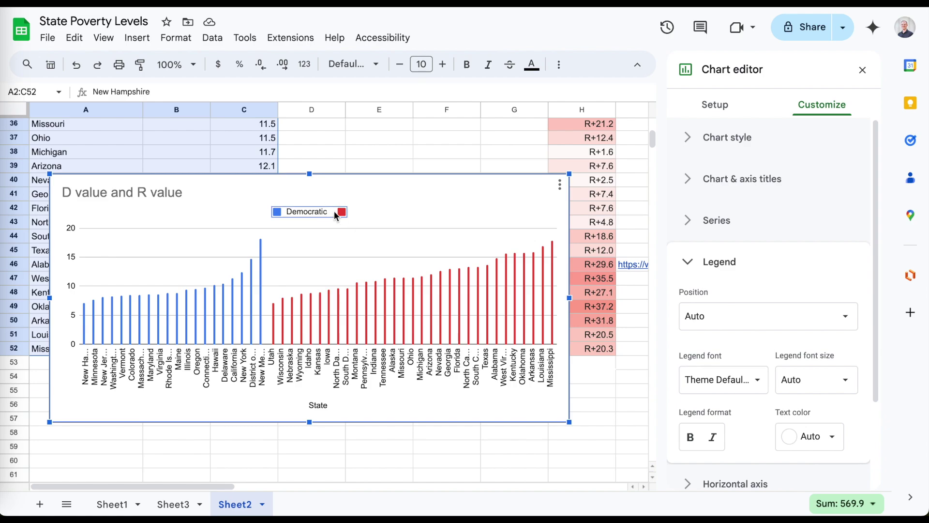
pyautogui.click(343, 214)
pyautogui.click(344, 213)
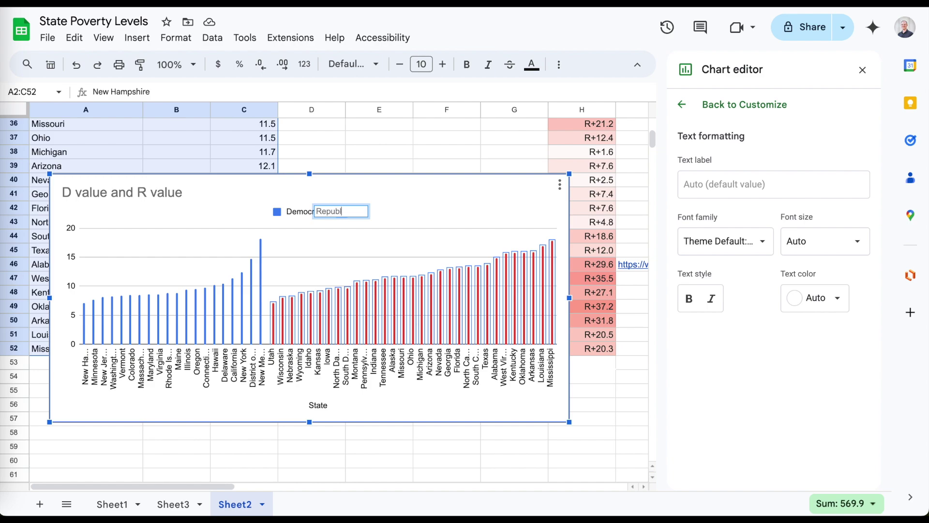
pyautogui.press('Return')
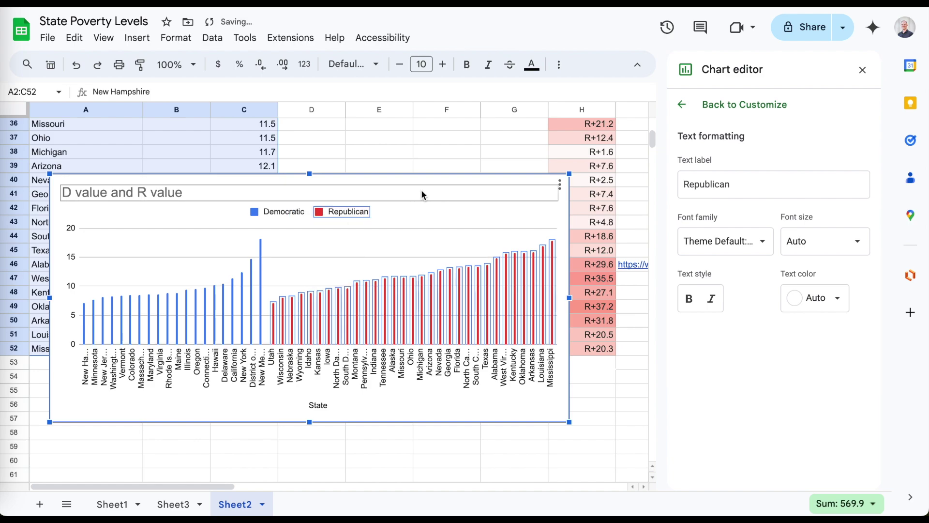
# Set the line thickness of the Democratic series to 8px to make its columns bolder.
pyautogui.click(421, 190)
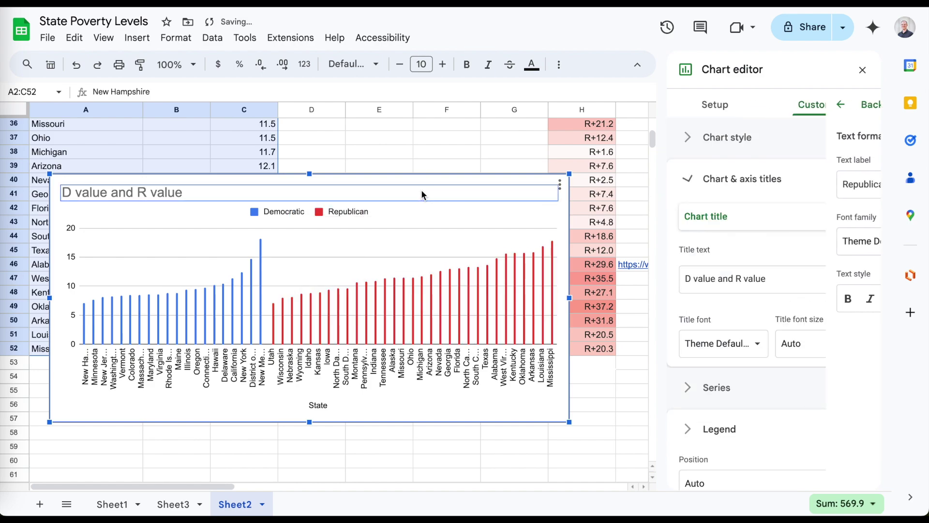
pyautogui.click(206, 304)
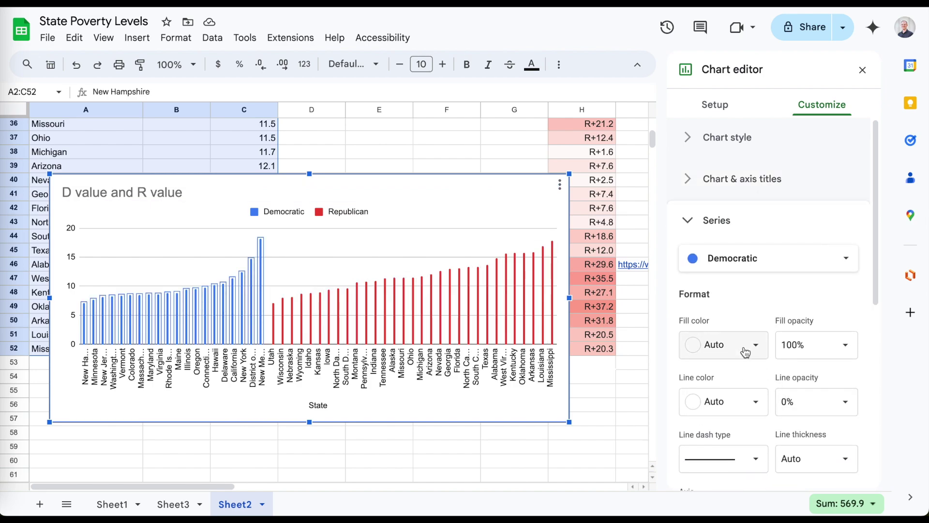
pyautogui.scroll(-3, 746, 352)
pyautogui.click(811, 328)
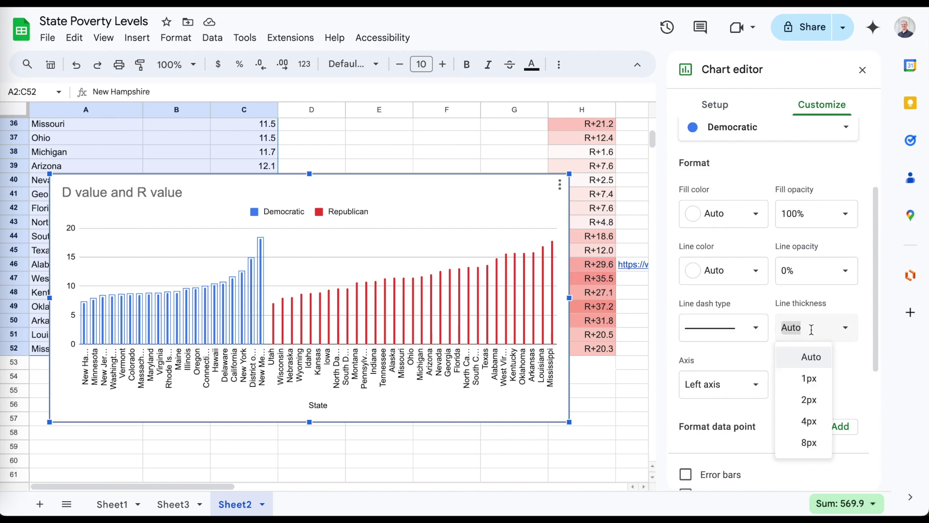
pyautogui.click(809, 442)
# Set the line thickness of the Republican series to 8px to match the Democratic columns.
pyautogui.click(438, 315)
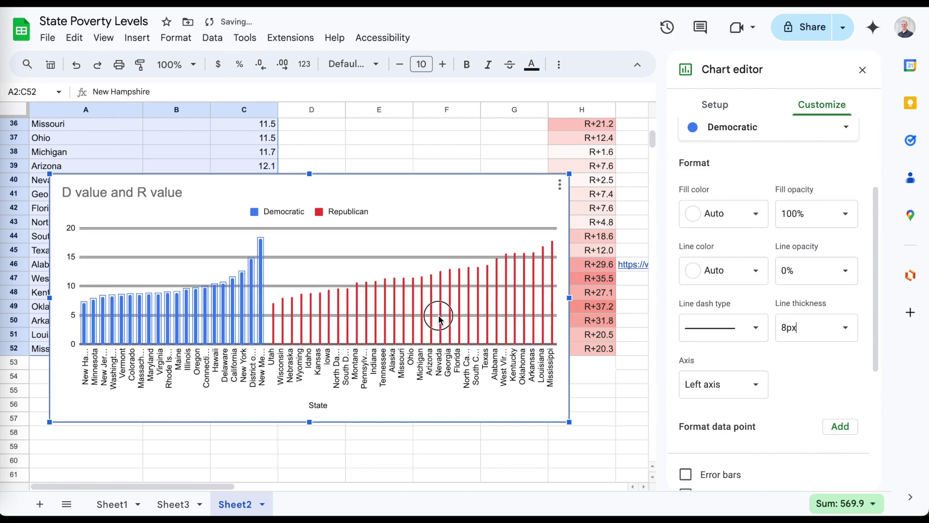
pyautogui.click(459, 299)
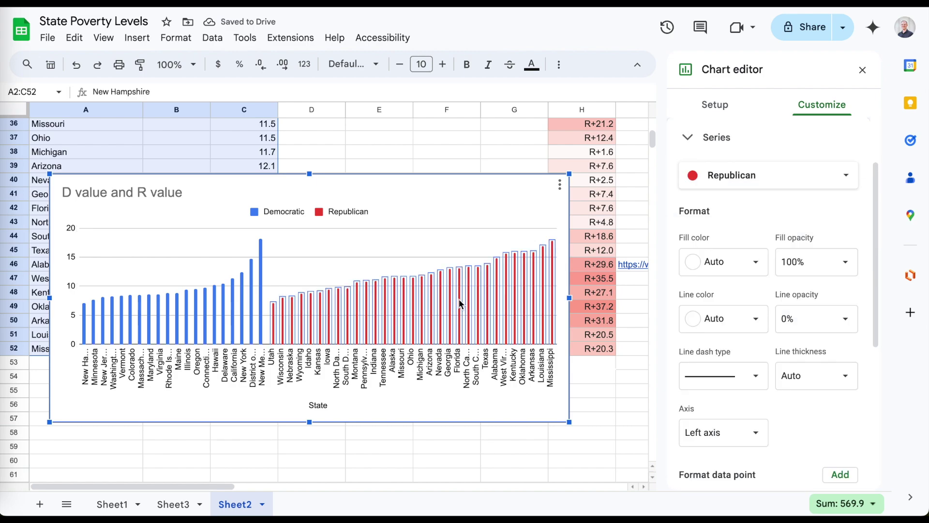
pyautogui.click(816, 369)
pyautogui.click(820, 492)
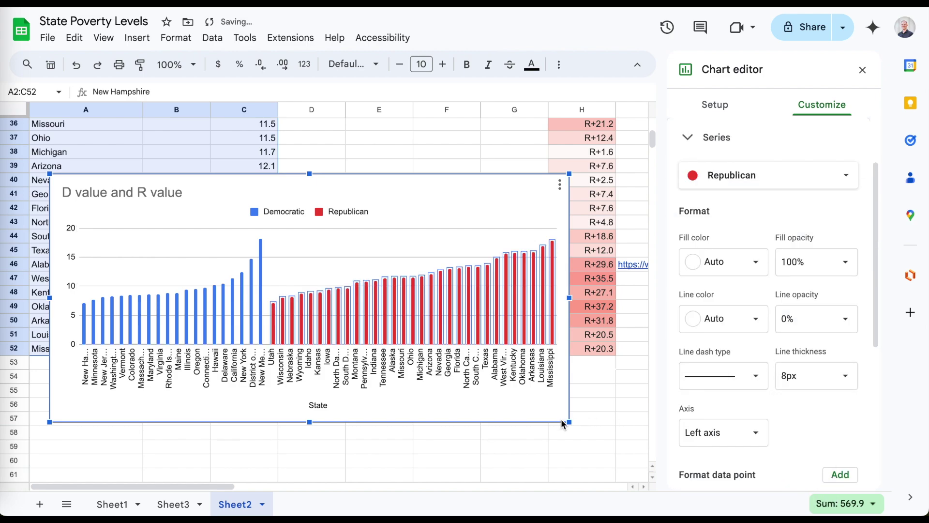
# Resize the chart taller and slightly wider, with its right edge reaching into column H, so the state names fit.
pyautogui.moveTo(571, 298); pyautogui.dragTo(643, 297)
pyautogui.moveTo(347, 423); pyautogui.dragTo(347, 492)
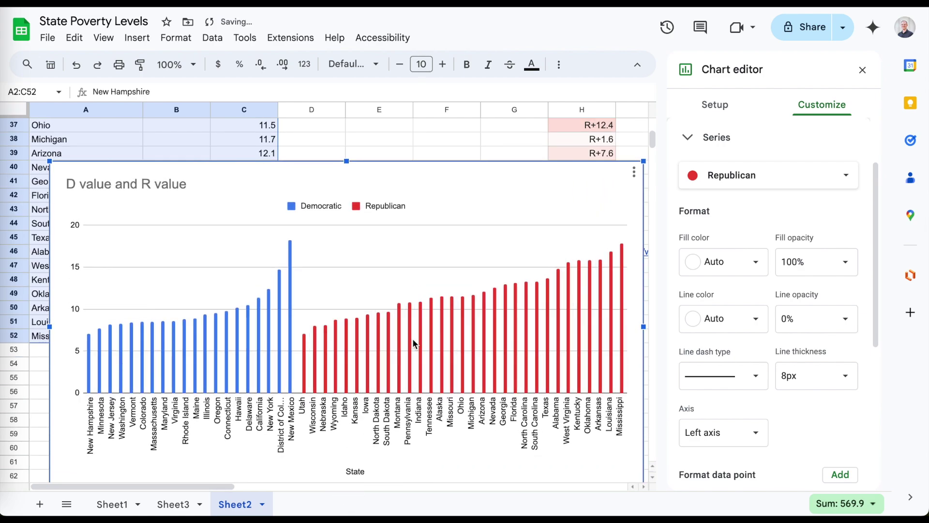
pyautogui.moveTo(644, 337); pyautogui.dragTo(591, 345)
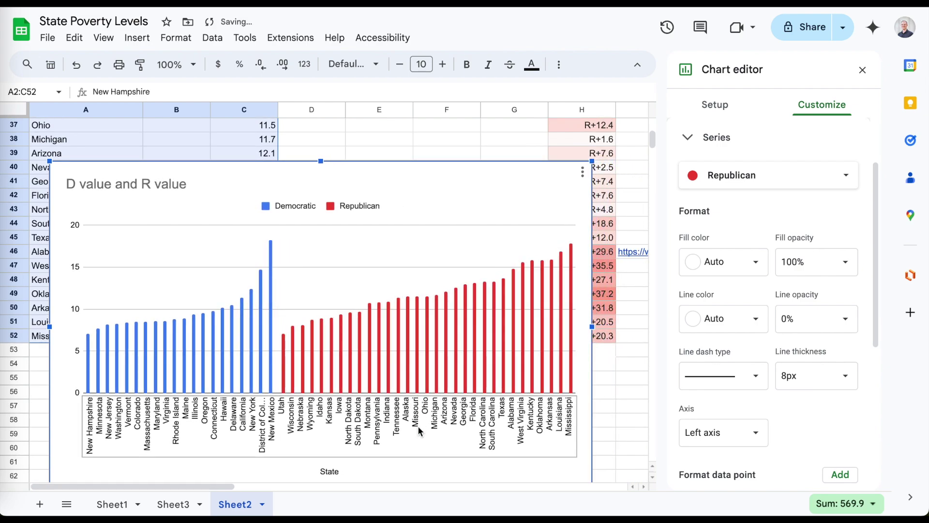